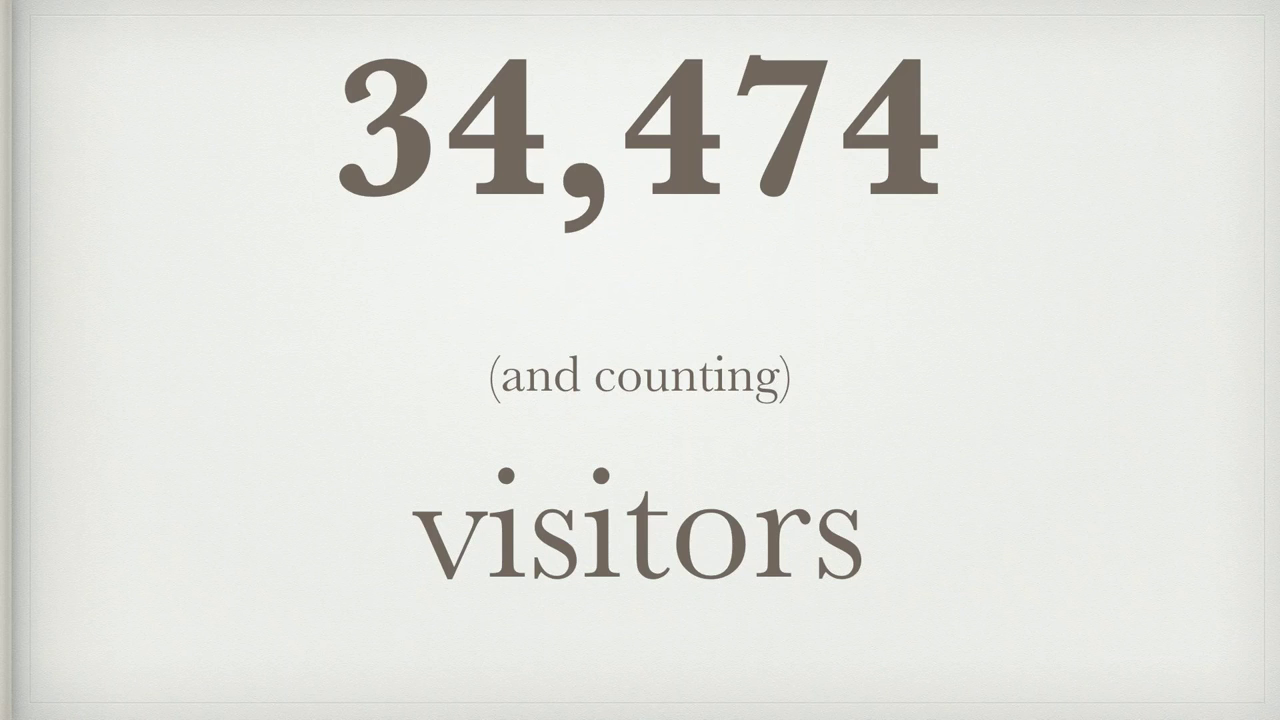
Advance to the Landing Page analytics slide marking the 34,474-session page
key("Right")
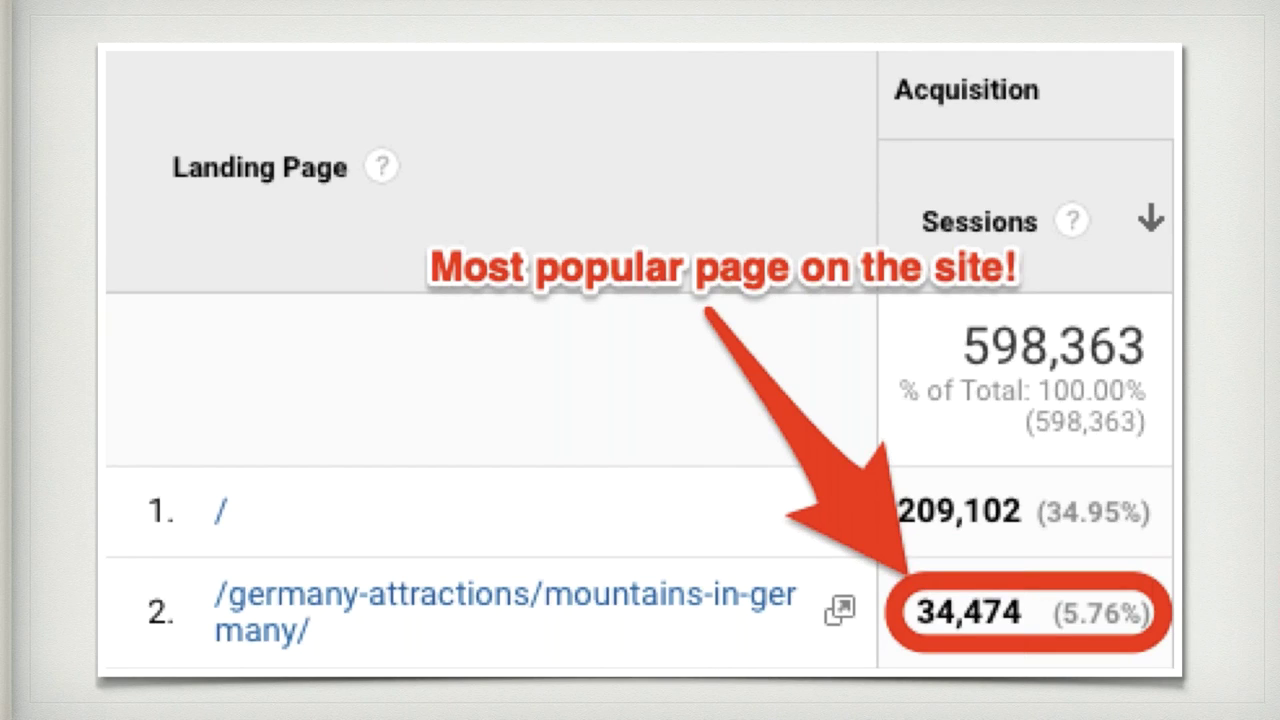
Advance to the first-month pageviews chart slide
key("Right")
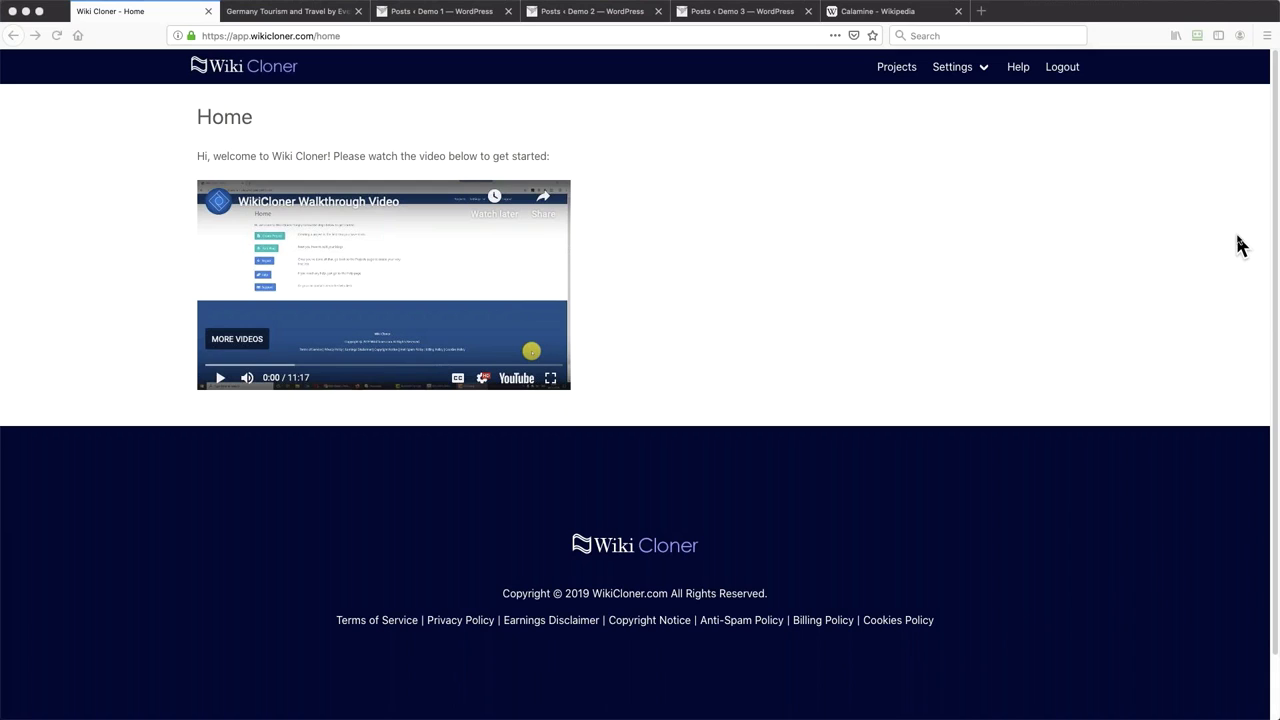
Look over the Demo 3 and Demo 2 post lists, then bring the Calamine article back
left_click(890, 14)
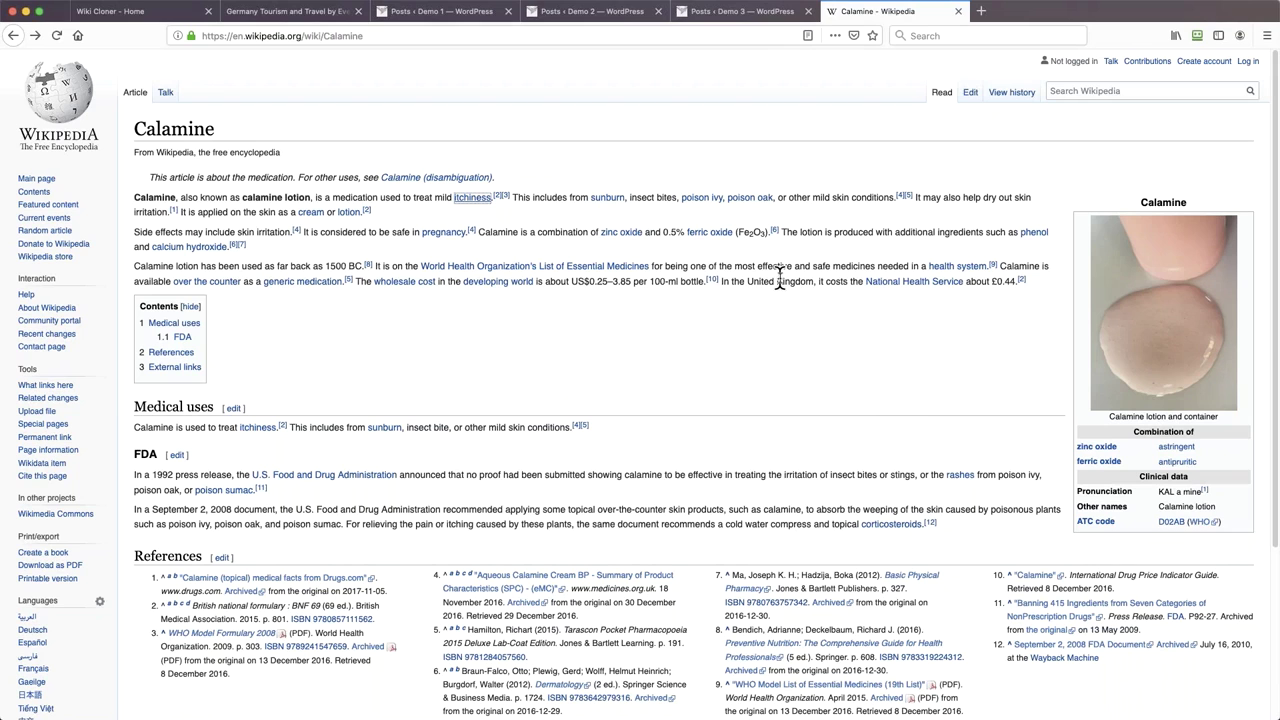
scroll(780, 275, "down", 3)
scroll(778, 274, "up", 3)
left_click(733, 14)
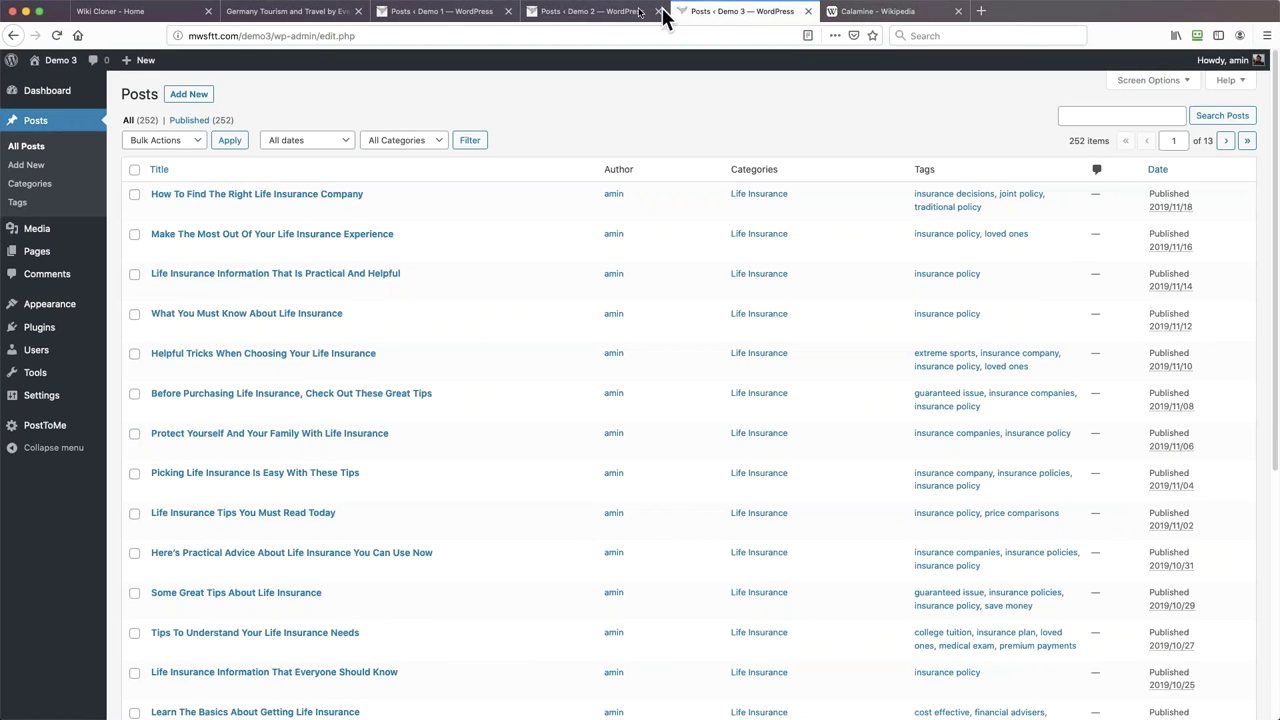
left_click(606, 18)
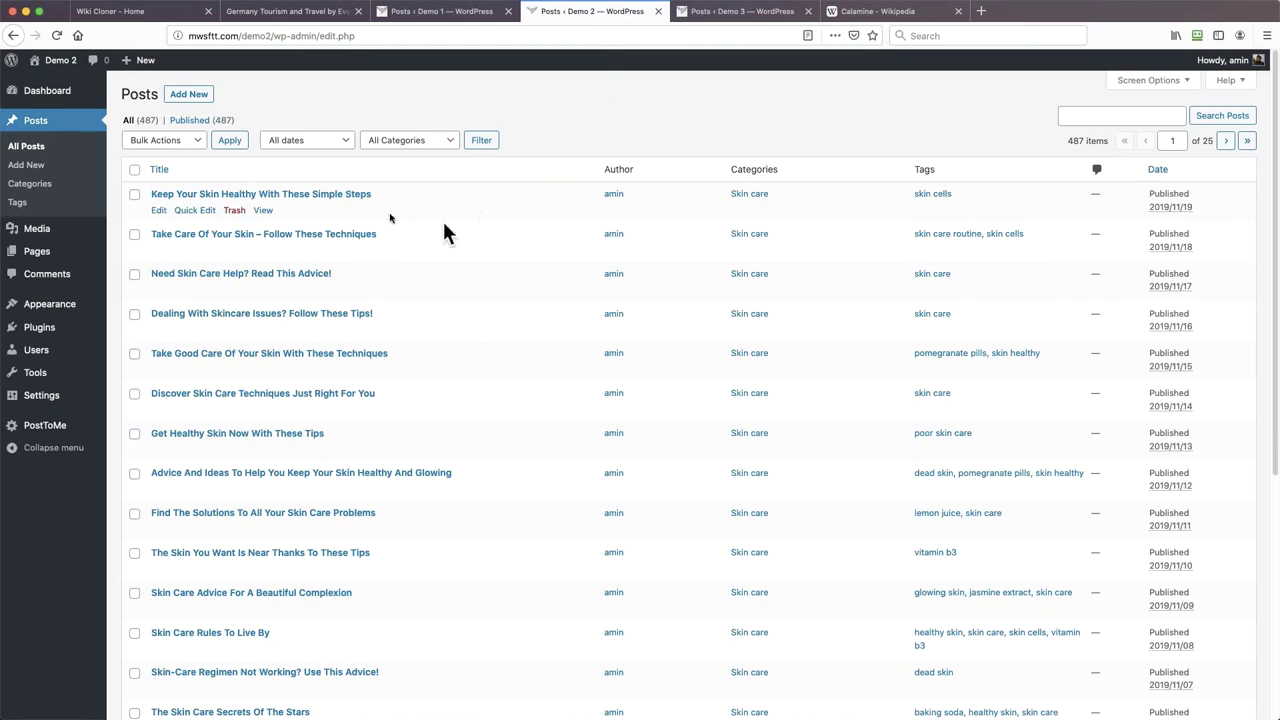
left_click(881, 14)
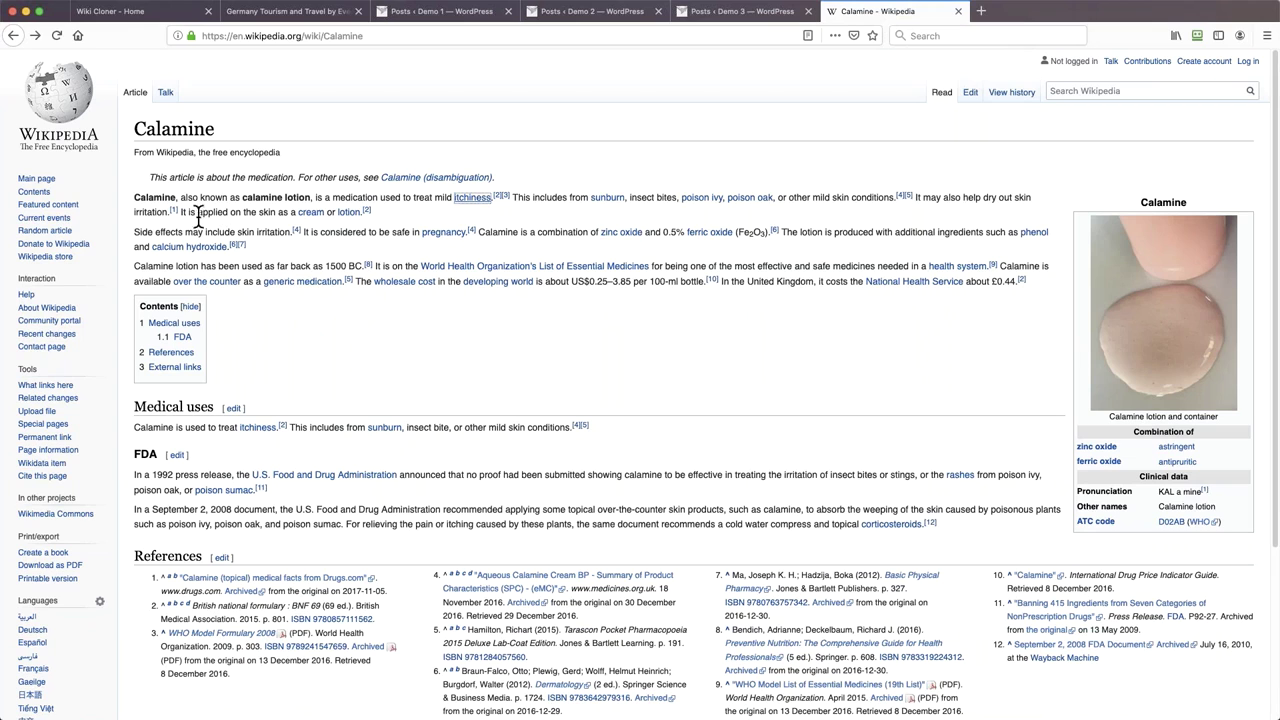
left_click(13, 36)
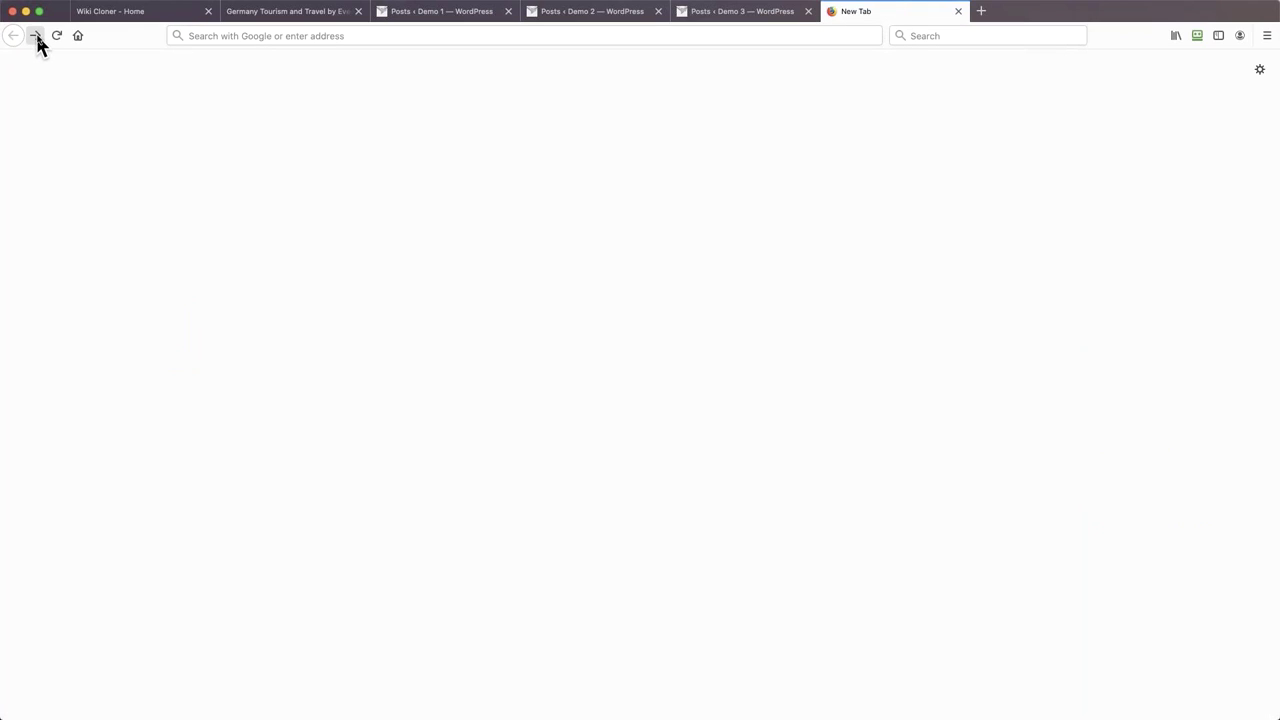
left_click(35, 36)
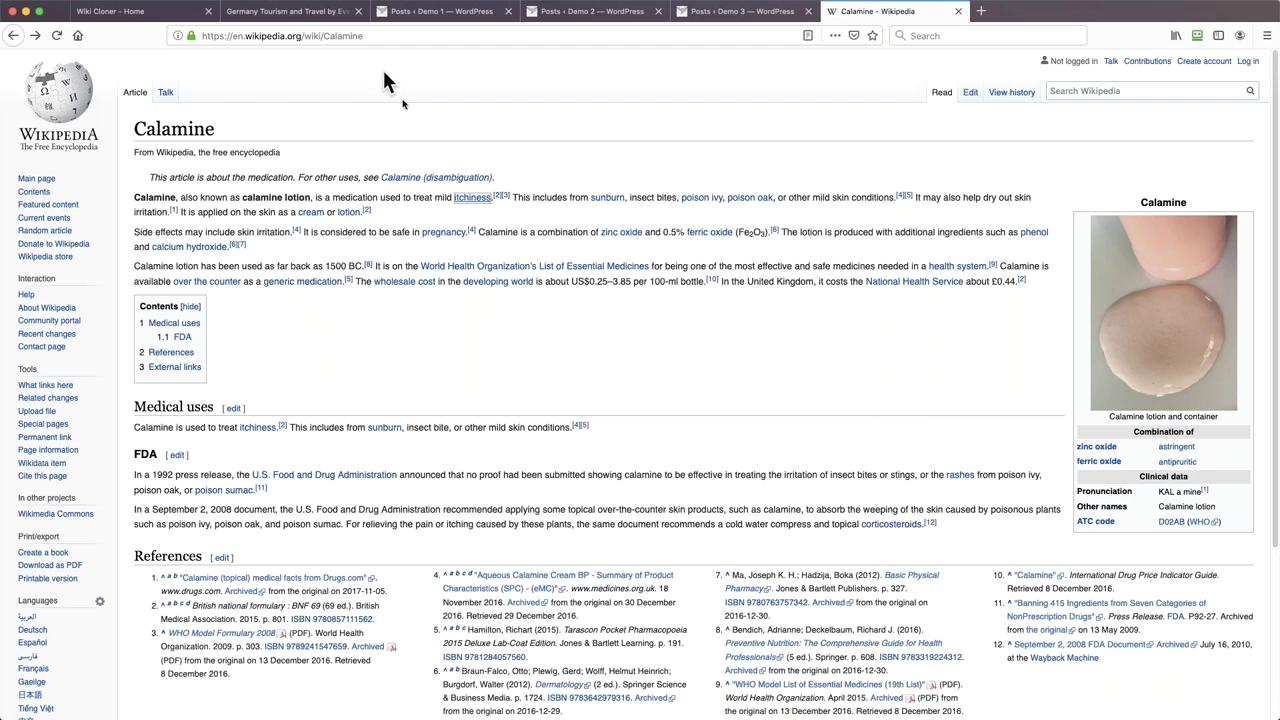
Copy the Calamine article text from the hatnote down, then switch to the Demo 2 posts list
scroll(432, 284, "down", 1)
scroll(432, 284, "up", 1)
scroll(414, 270, "down", 1)
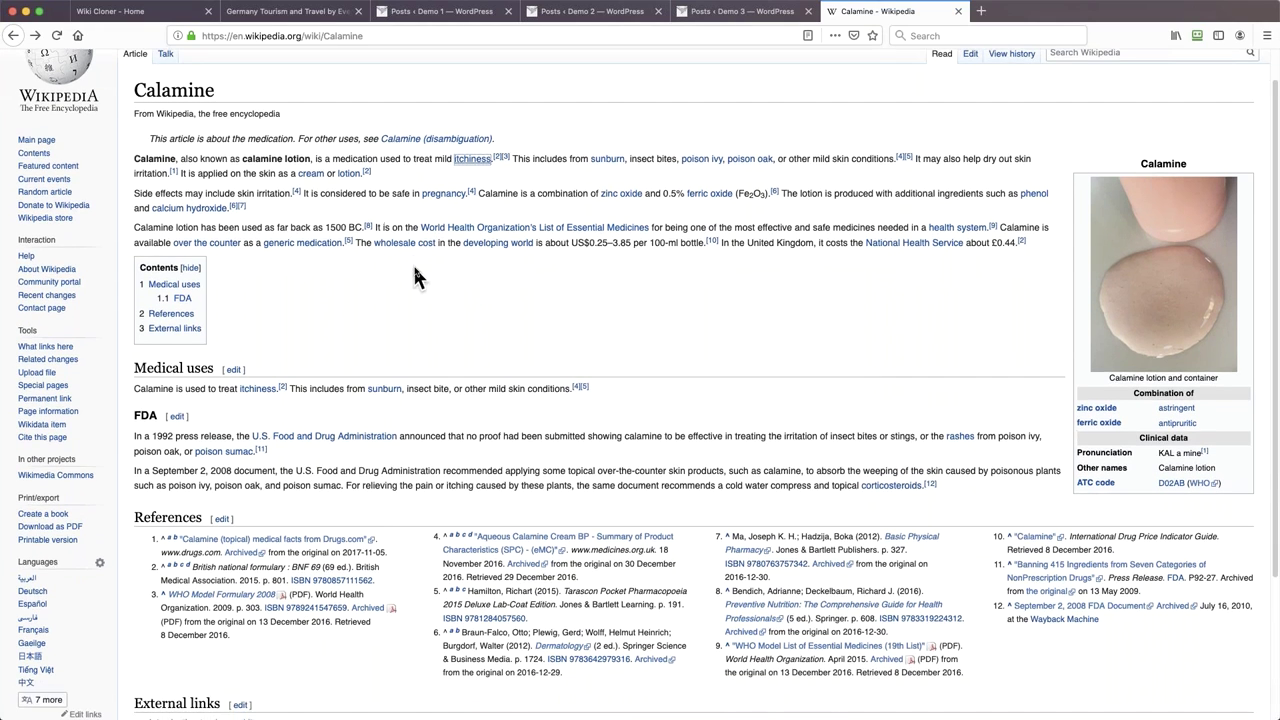
scroll(420, 277, "up", 1)
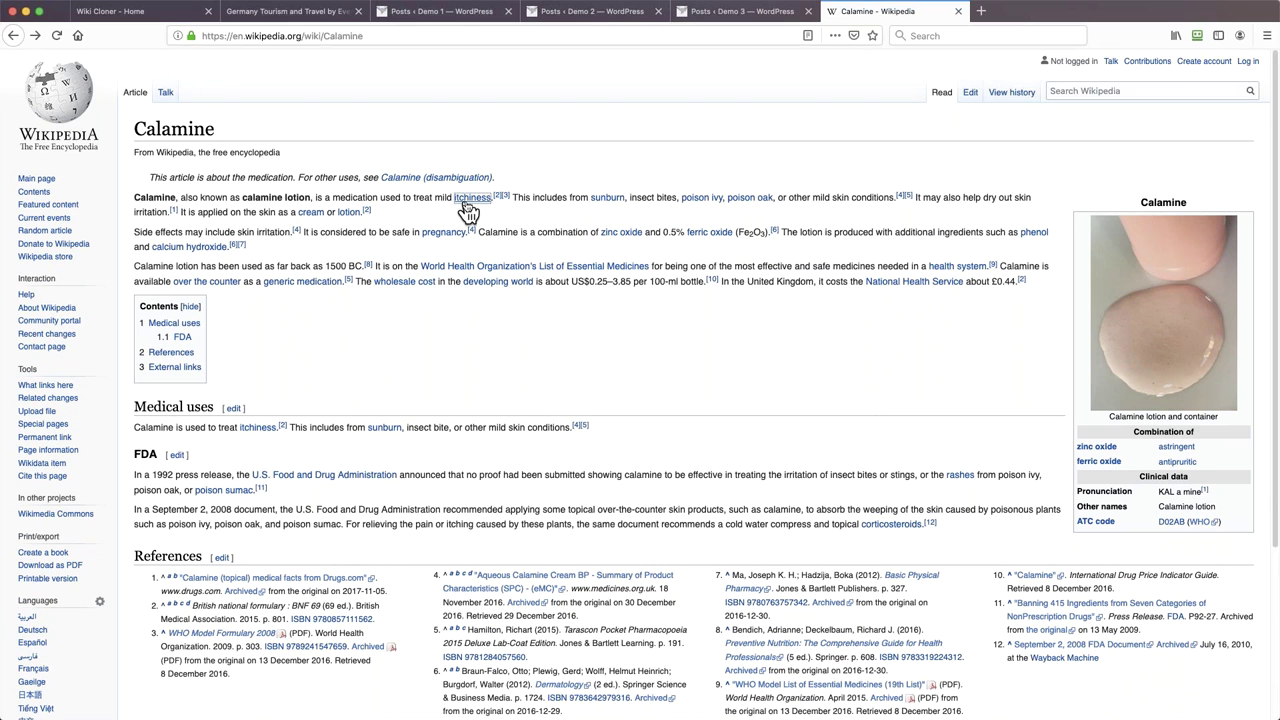
mouse_move(466, 209)
left_click_drag(147, 176, 1005, 560)
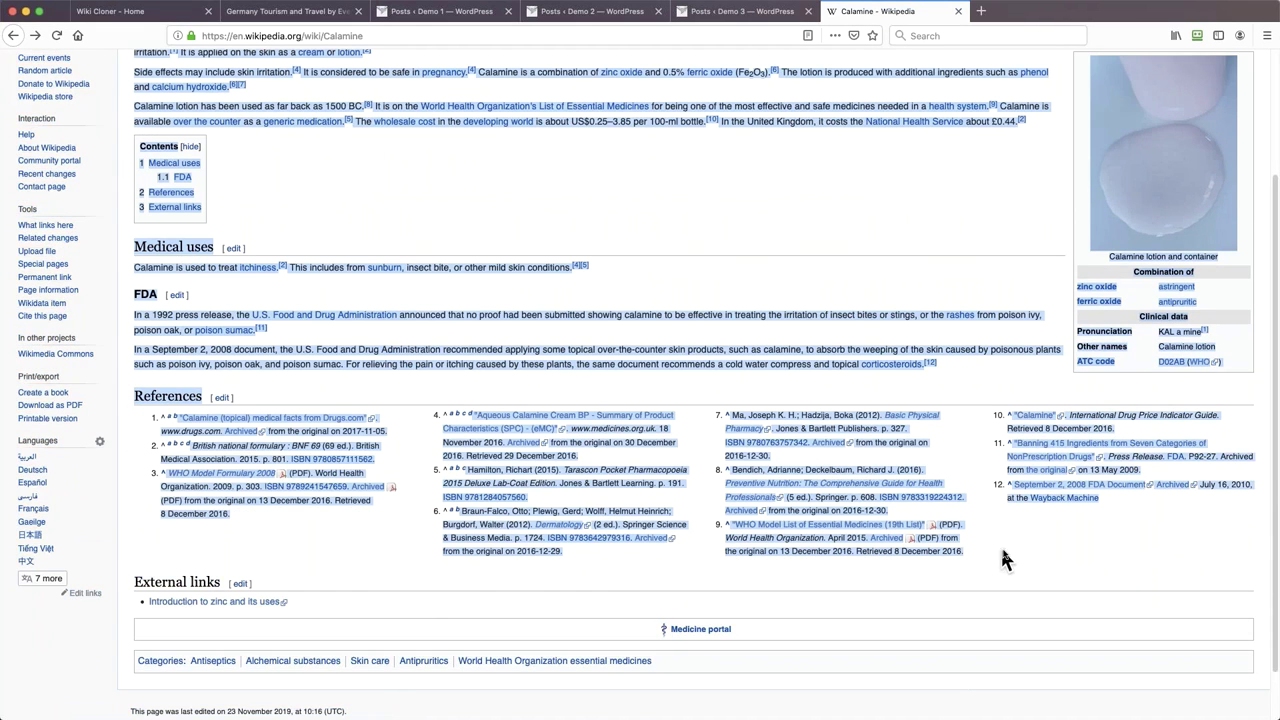
right_click(672, 288)
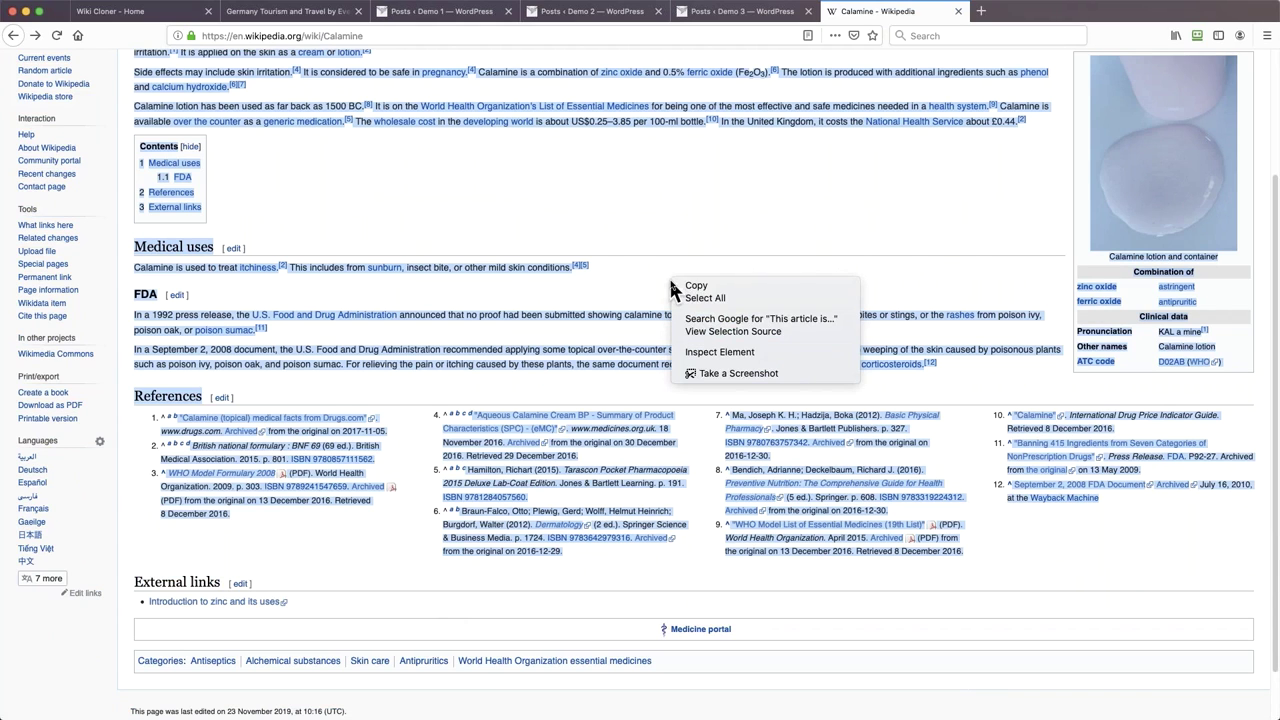
left_click(698, 287)
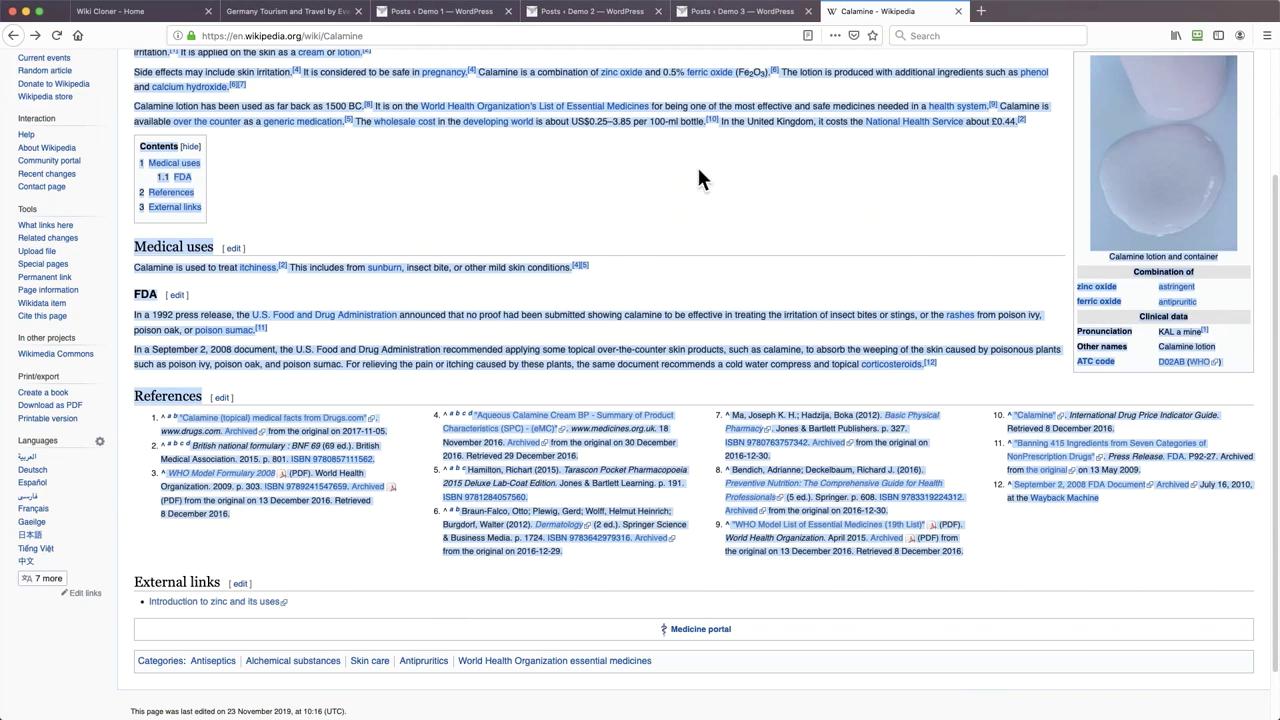
left_click(585, 14)
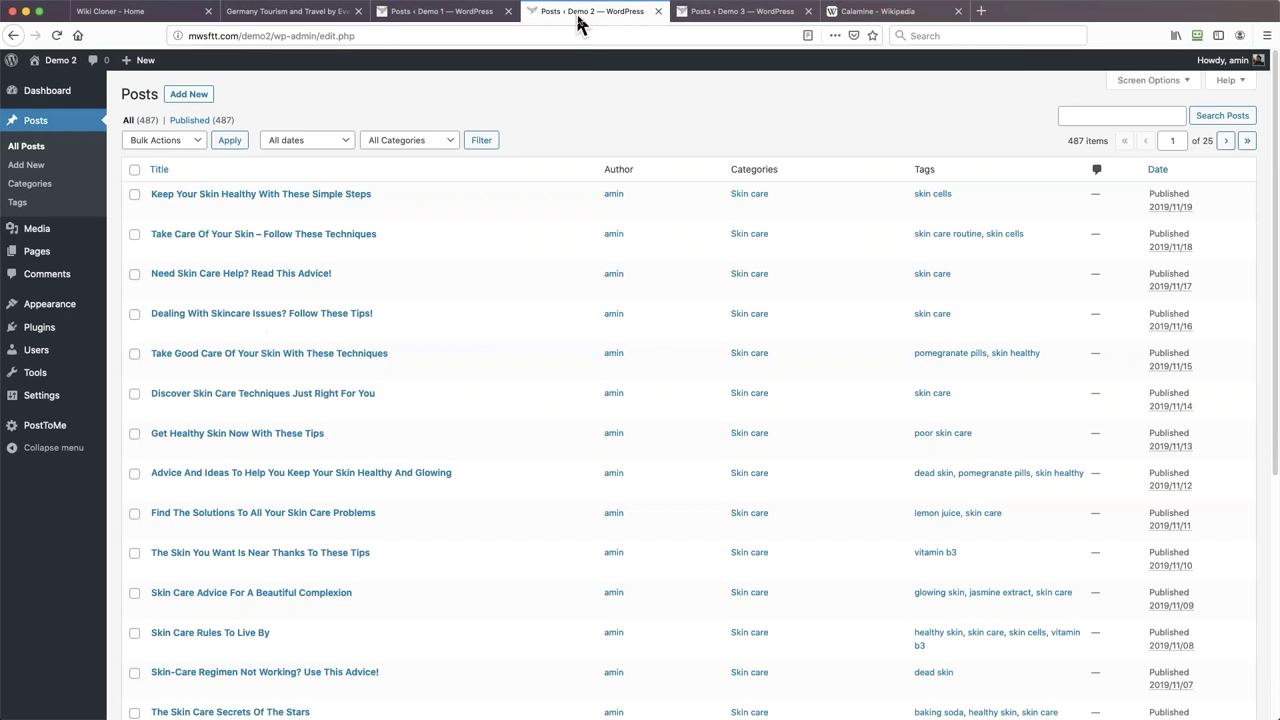
Start a new Demo 2 post titled 'Calamine Lotion'
left_click(188, 94)
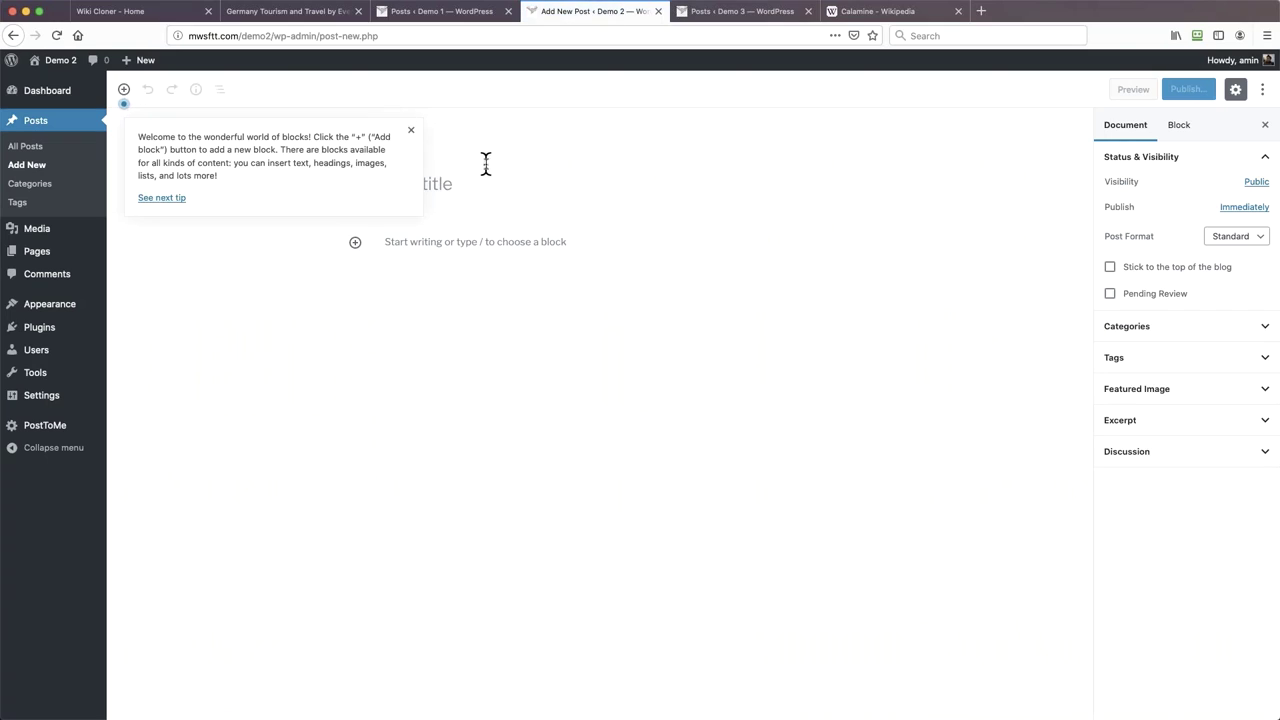
left_click(482, 180)
type("Cal")
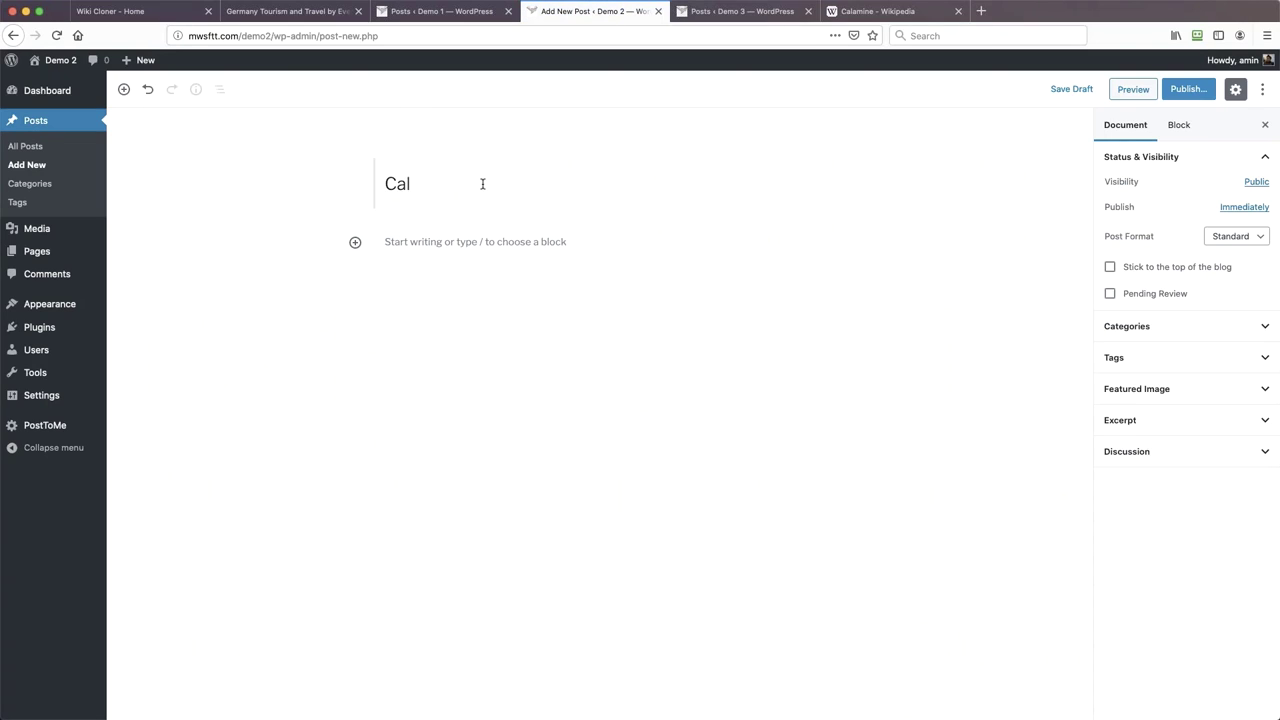
type("amine Lotion")
Paste the copied Calamine article into the body, publish the post and view it
left_click(444, 243)
right_click(444, 243)
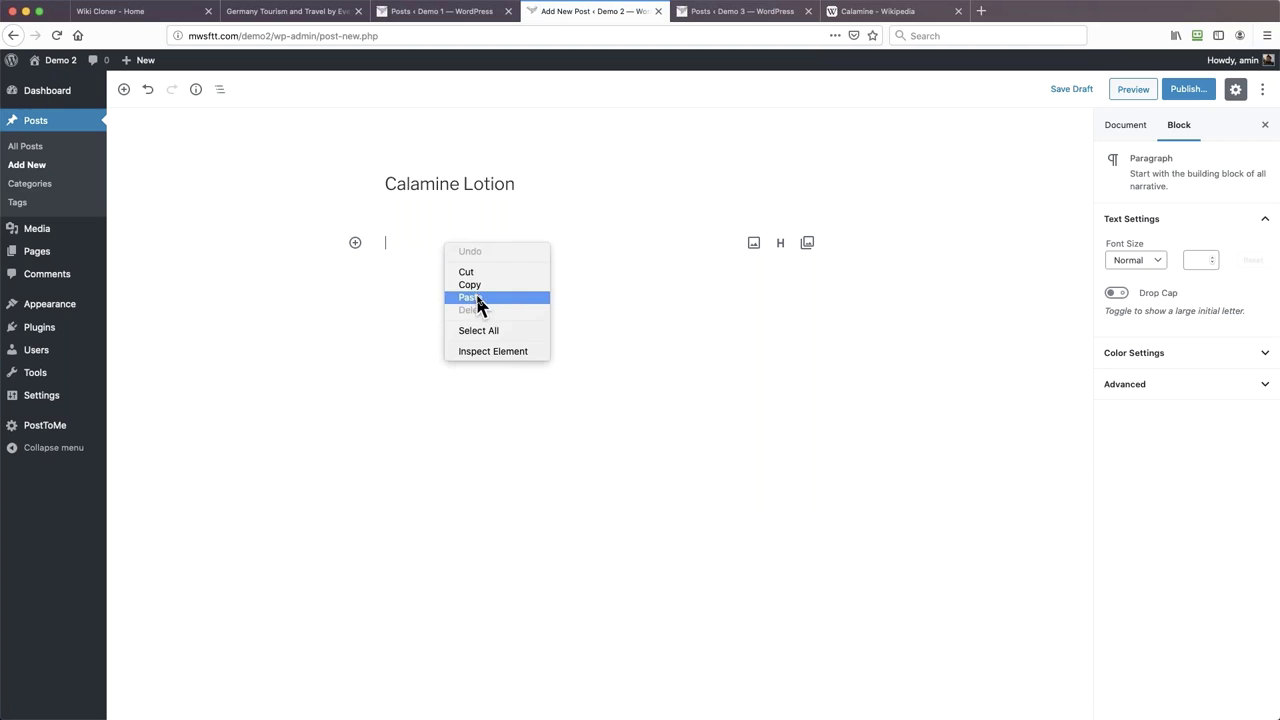
left_click(477, 297)
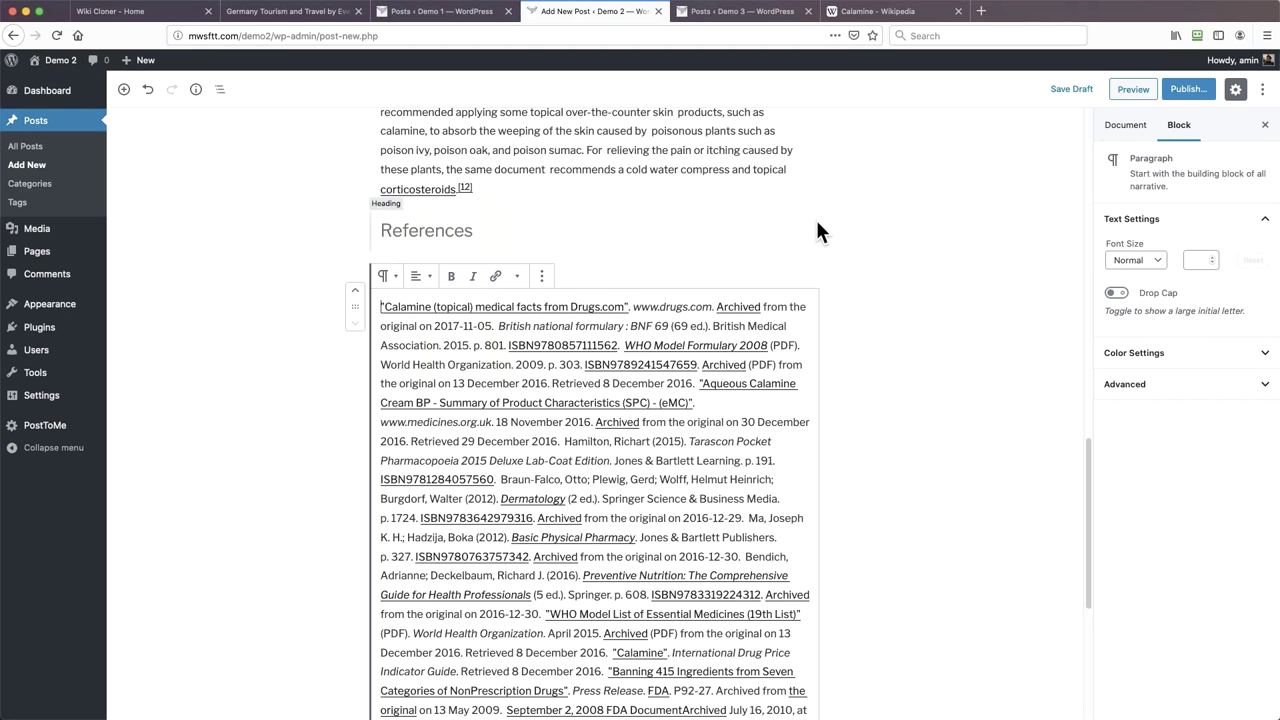
scroll(816, 230, "up", 5)
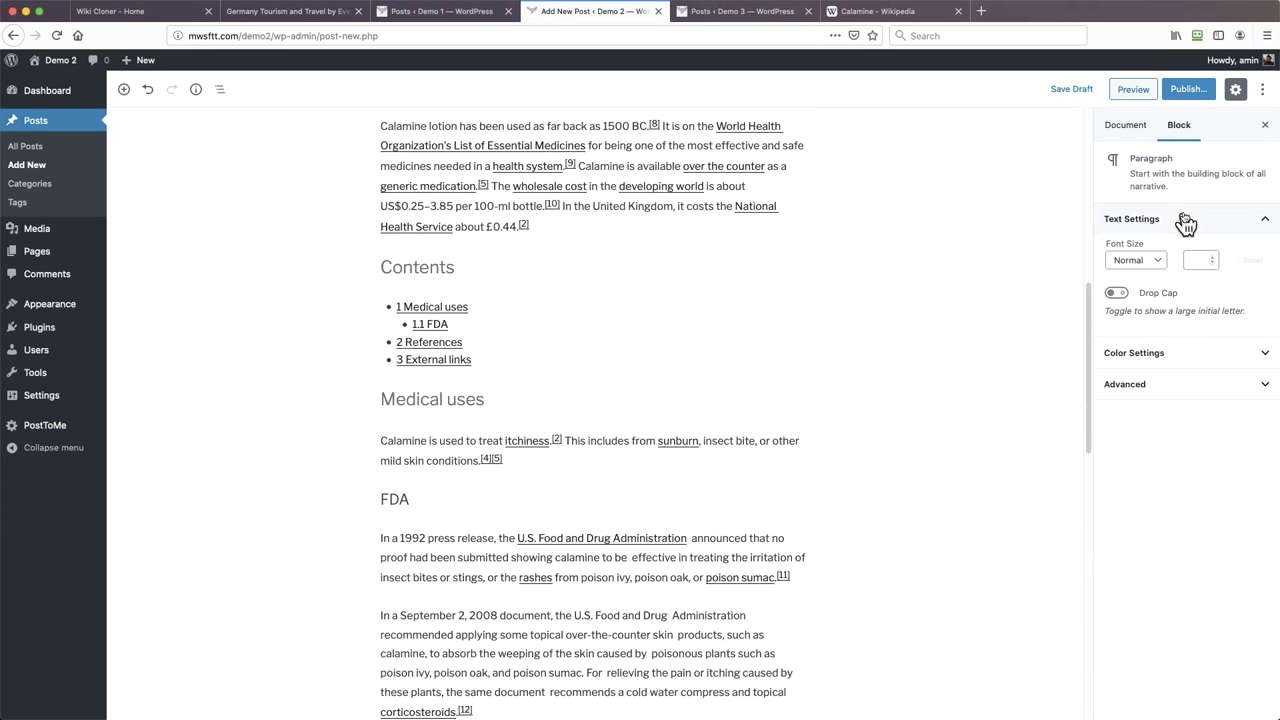
left_click(1186, 92)
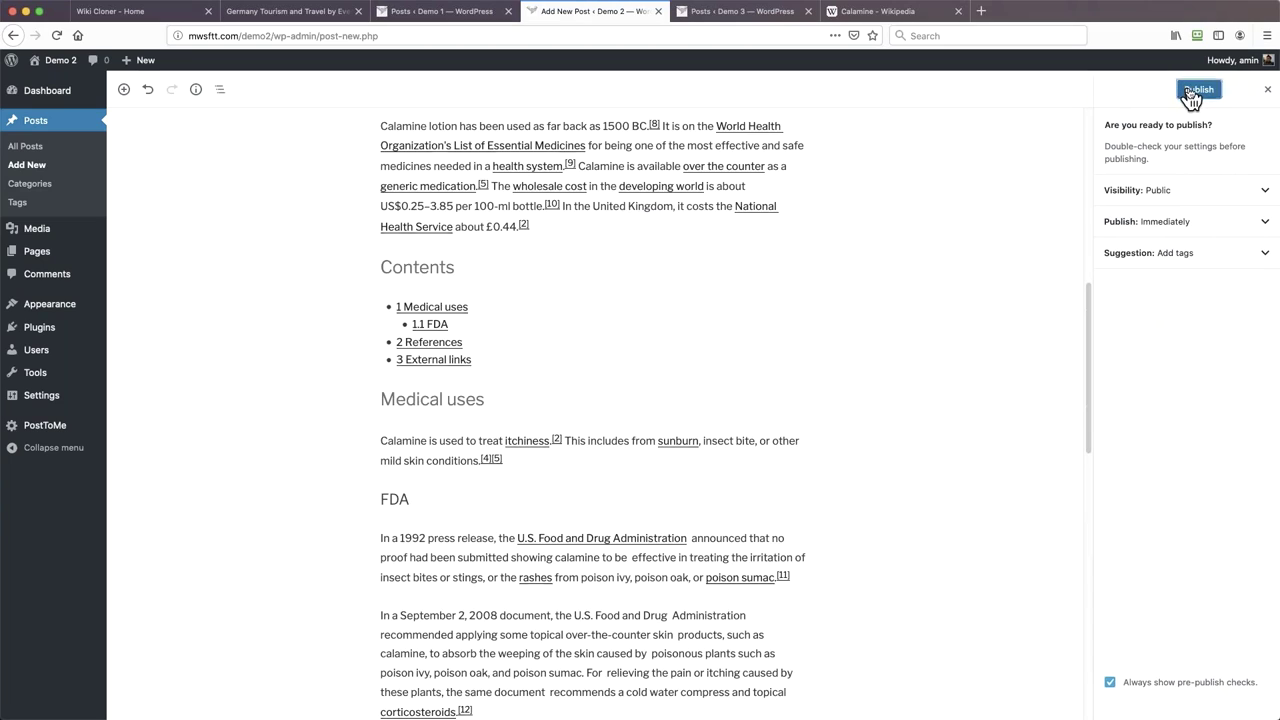
left_click(1188, 90)
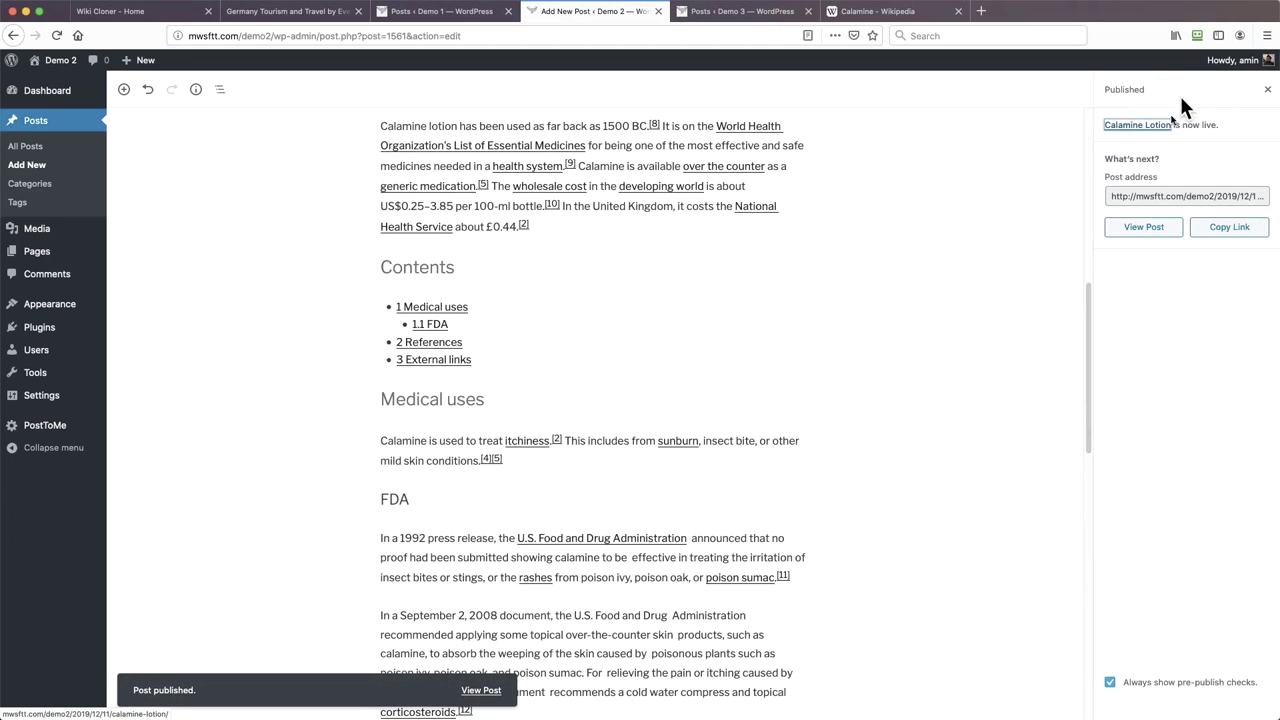
left_click(1171, 238)
Scroll through the live Calamine Lotion post, then go back to the Calamine Wikipedia article
left_click(740, 14)
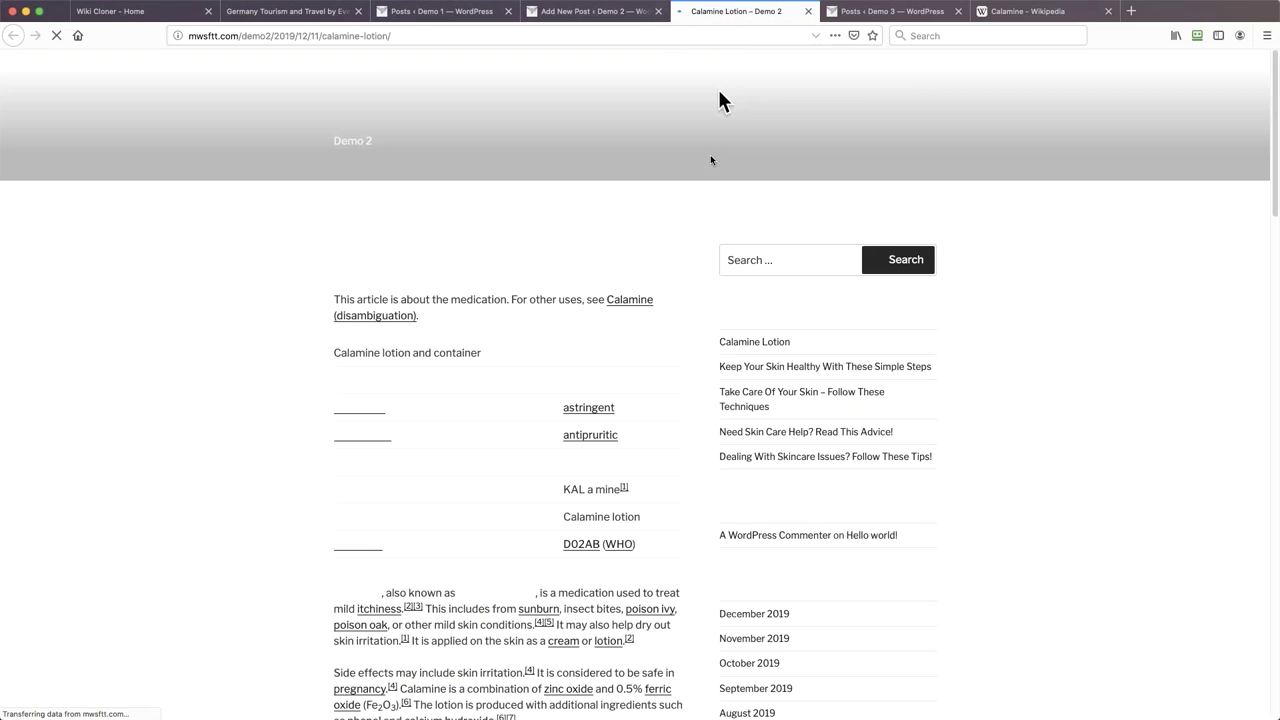
scroll(697, 262, "down", 3)
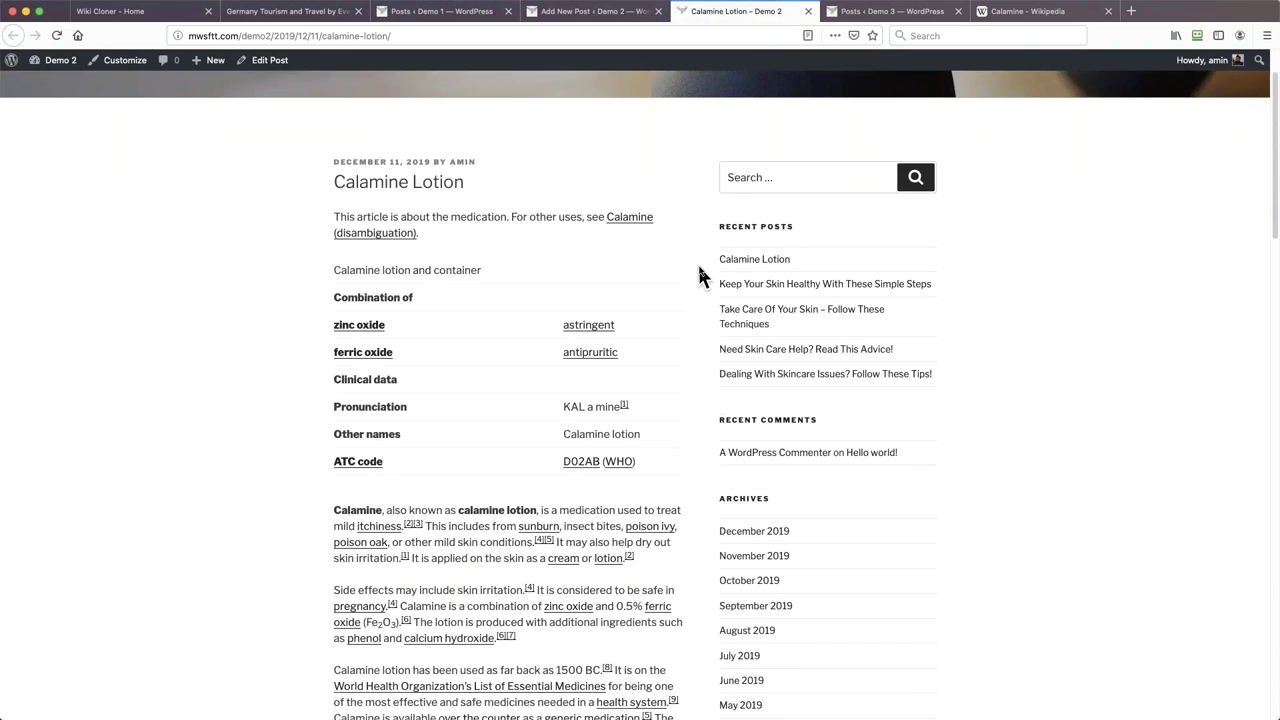
scroll(699, 268, "down", 10)
scroll(699, 267, "down", 18)
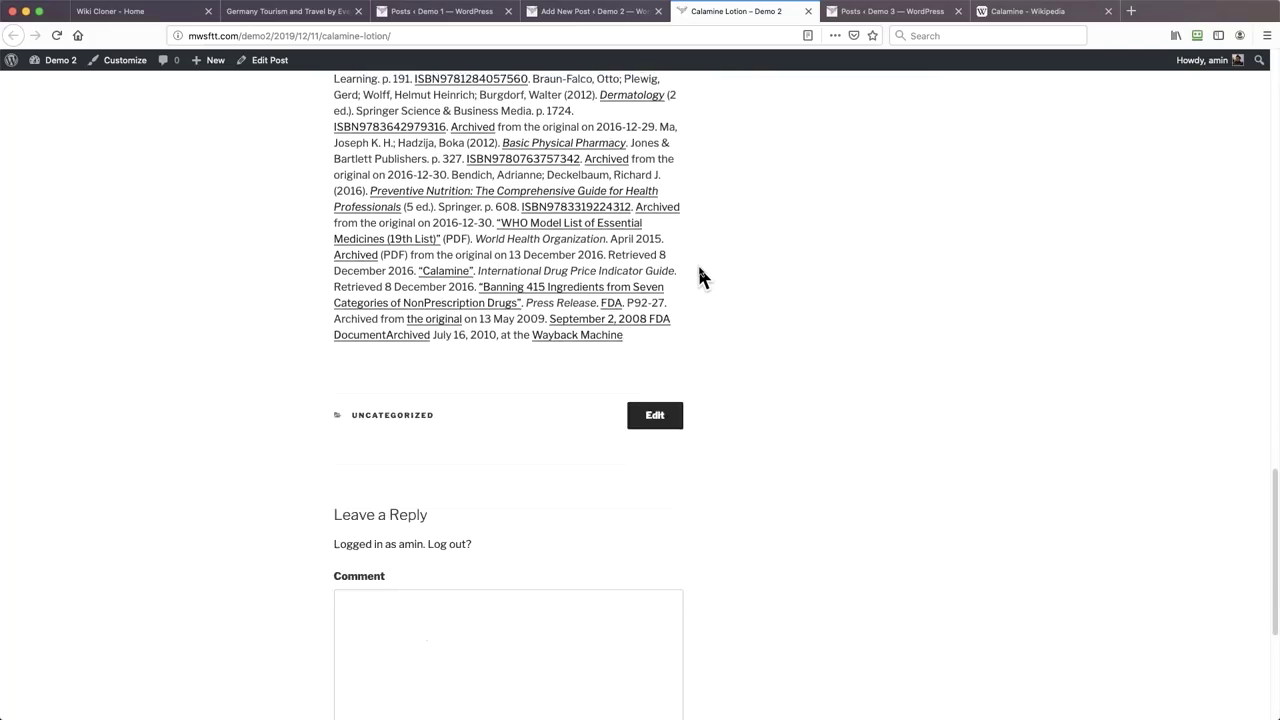
scroll(698, 265, "up", 20)
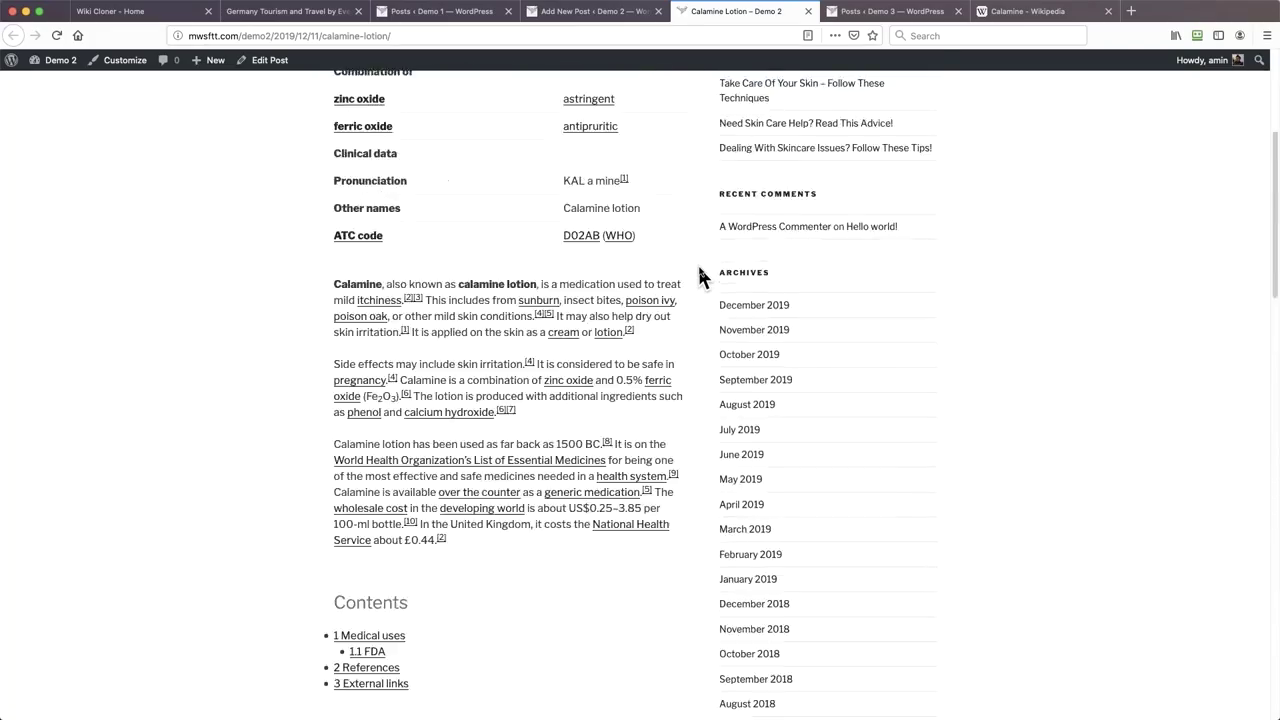
scroll(698, 265, "up", 5)
left_click(1012, 14)
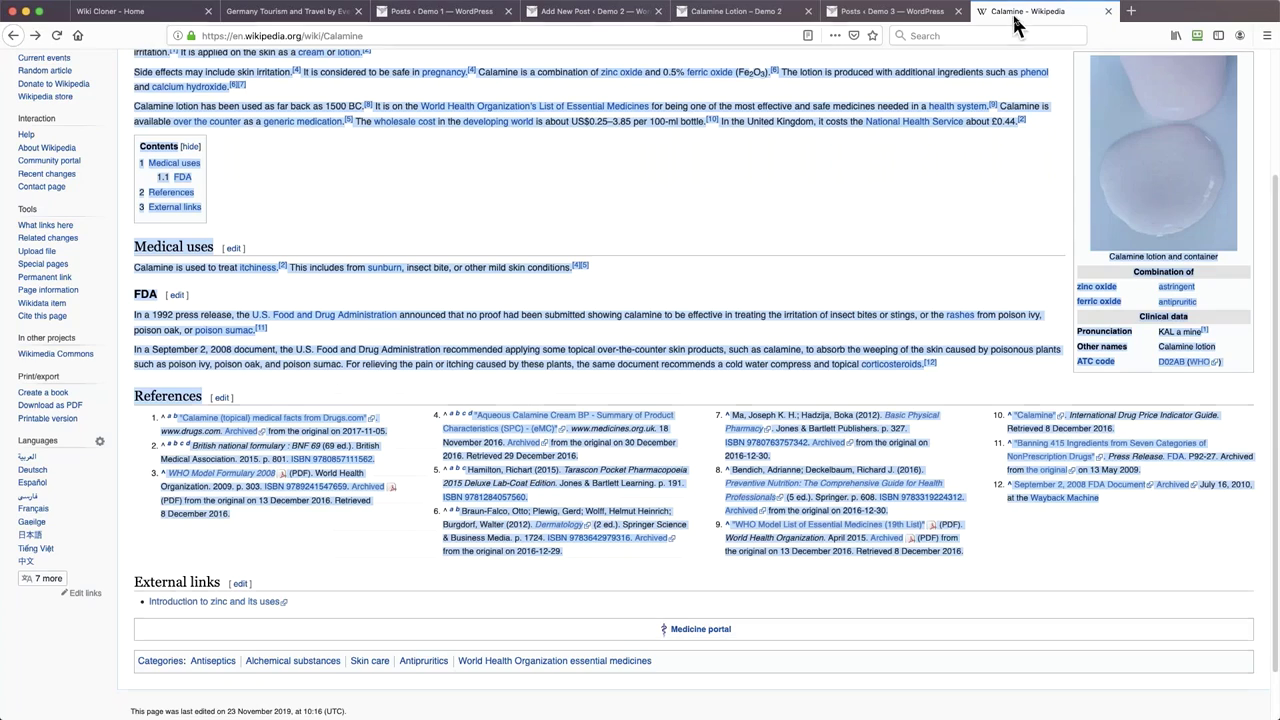
Follow the itchiness link to the Itch article and close the donation banner
scroll(603, 355, "up", 3)
left_click(602, 357)
left_click(463, 199)
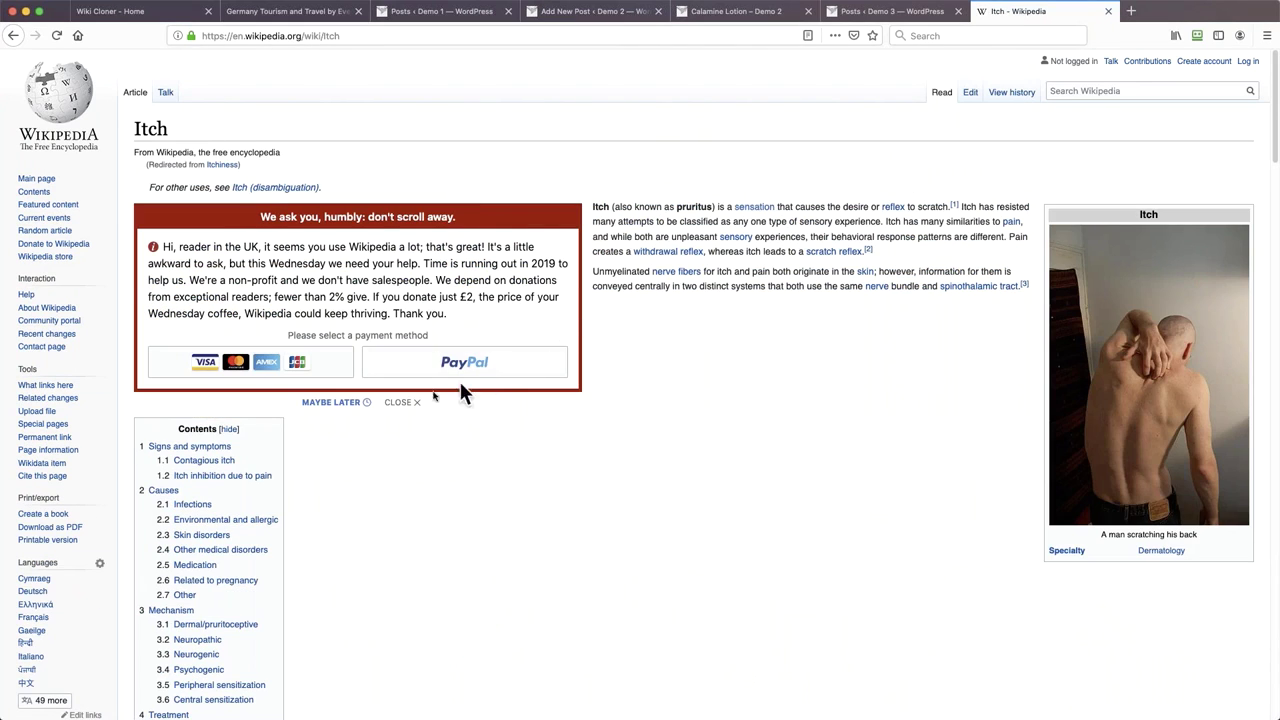
left_click(410, 403)
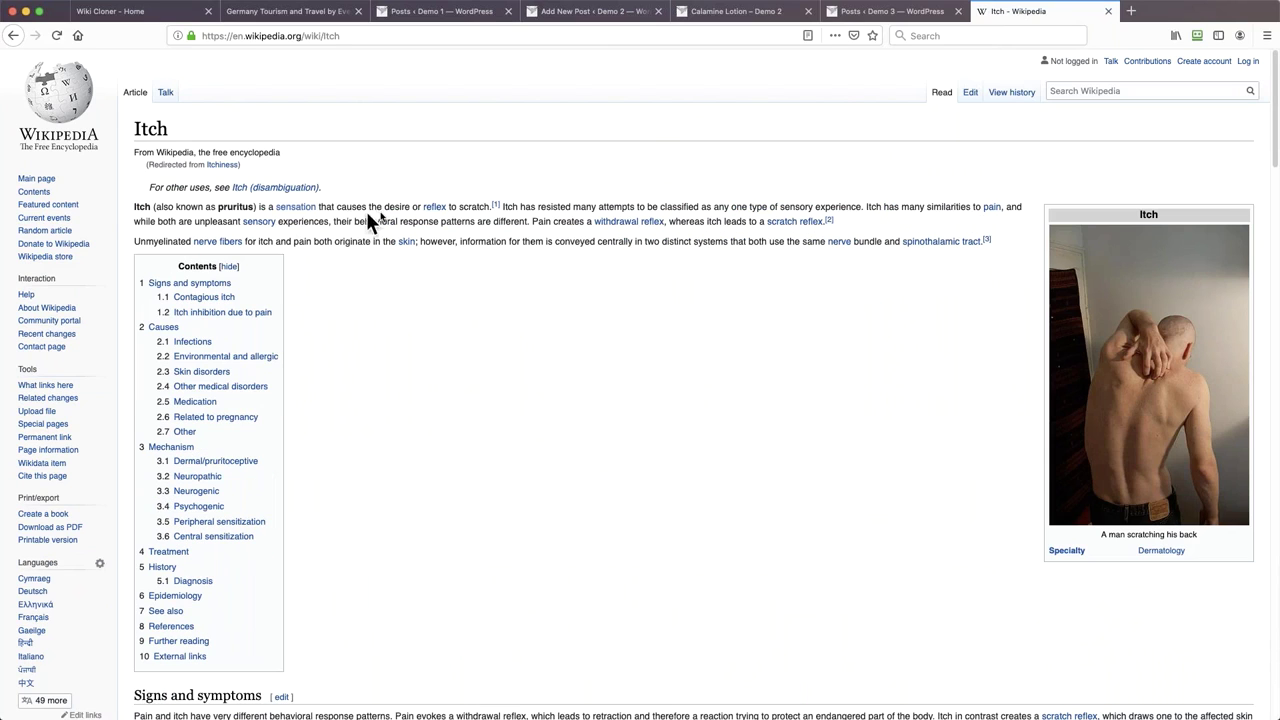
double_click(237, 206)
left_click(431, 269)
Select the Itch article from the hatnote through reference 20 and copy it
left_click_drag(148, 187, 528, 563)
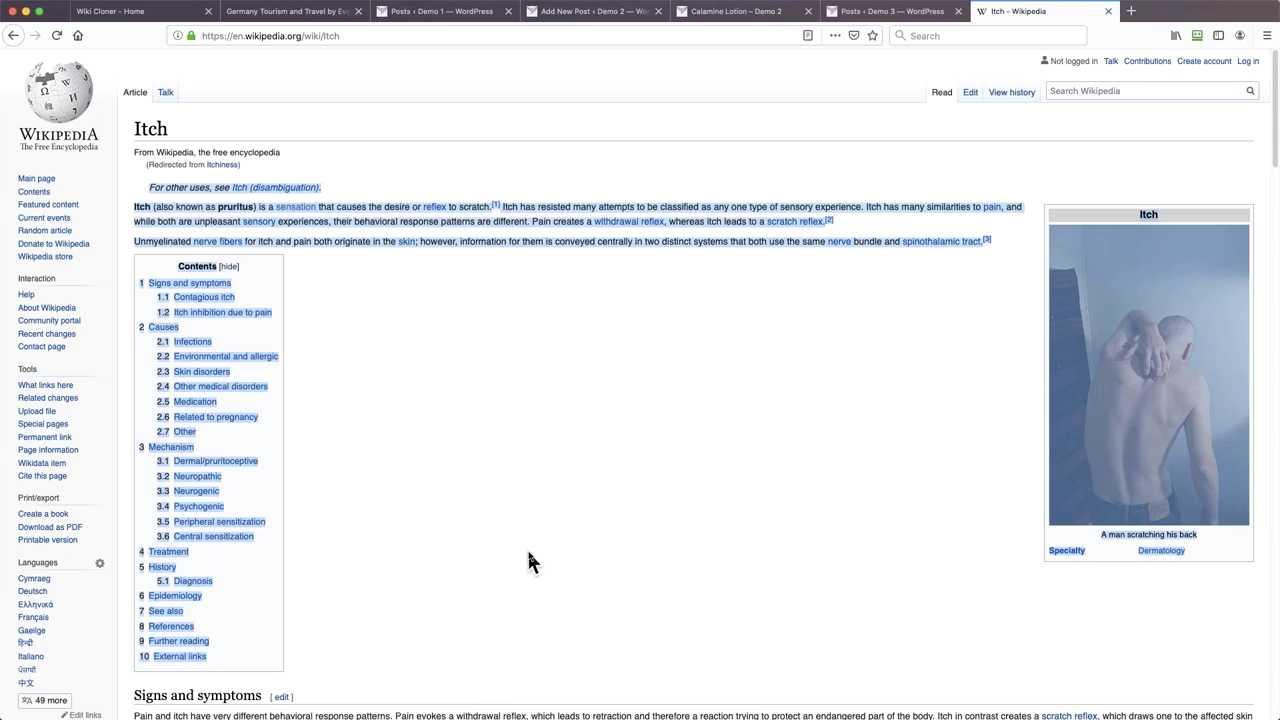
scroll(528, 557, "down", 3)
scroll(528, 552, "down", 10)
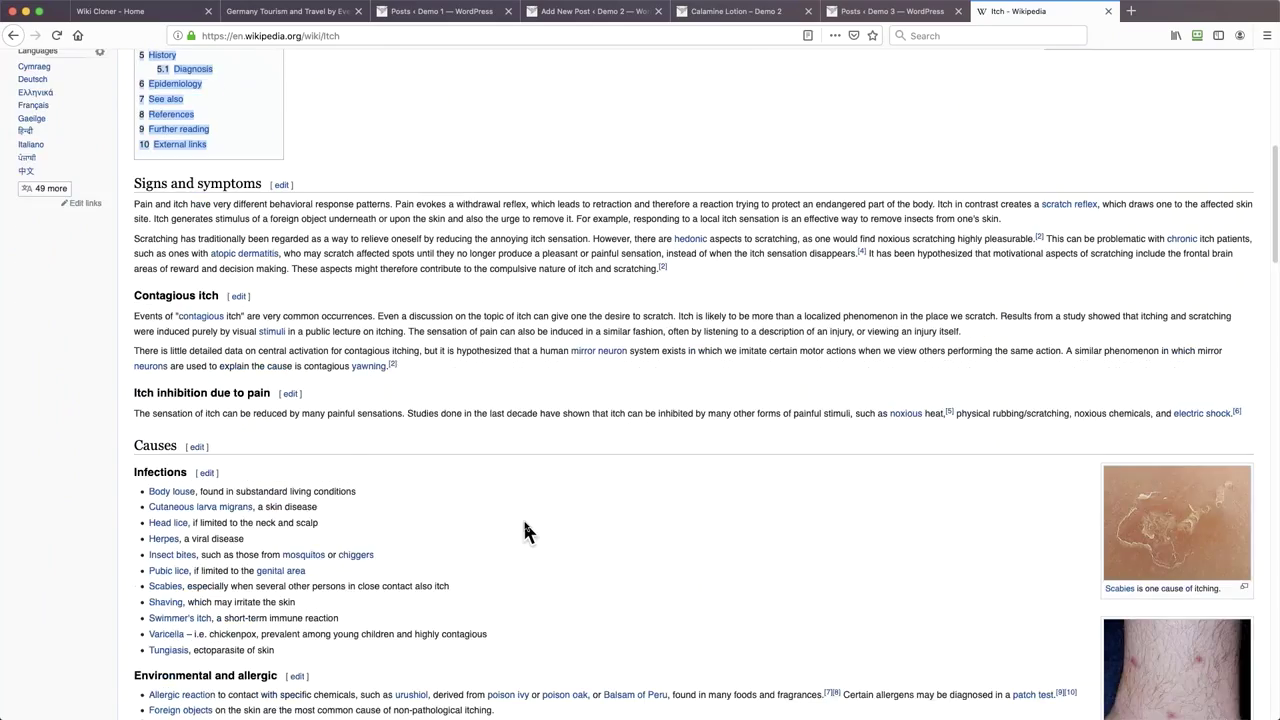
scroll(525, 512, "down", 10)
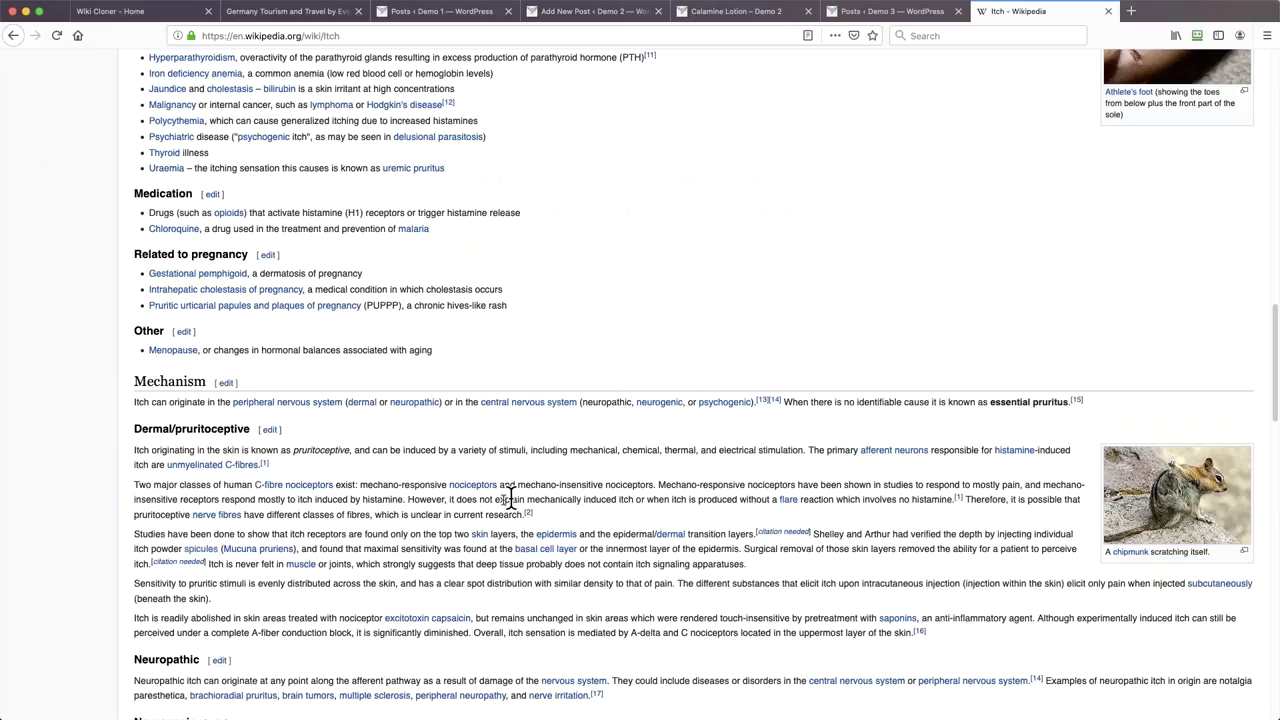
scroll(500, 497, "down", 15)
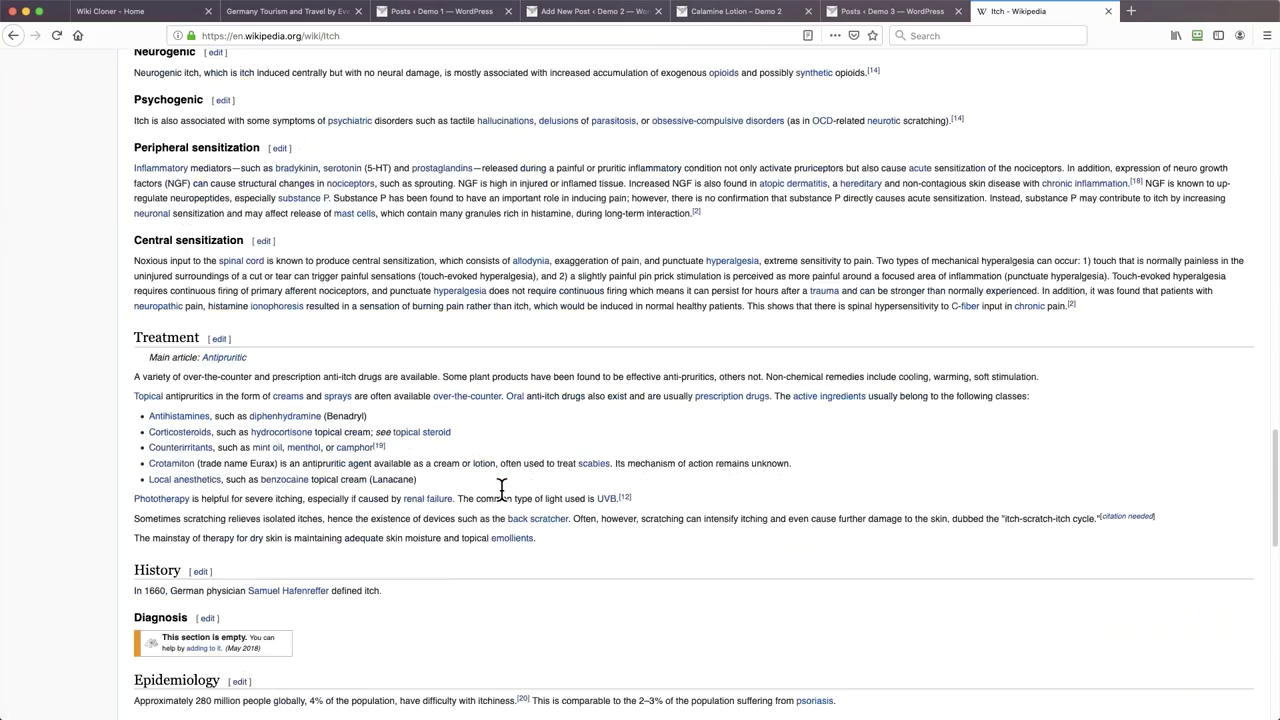
scroll(501, 488, "down", 4)
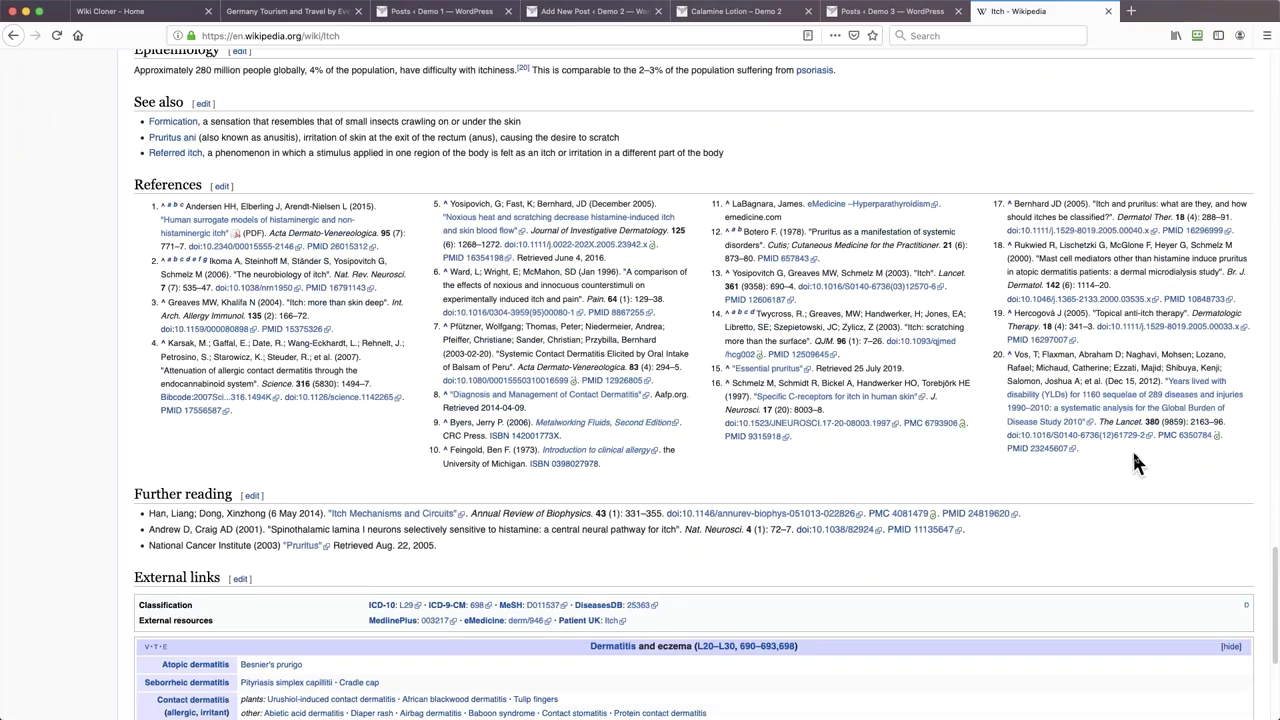
left_click(1100, 462, "shift")
right_click(1100, 462)
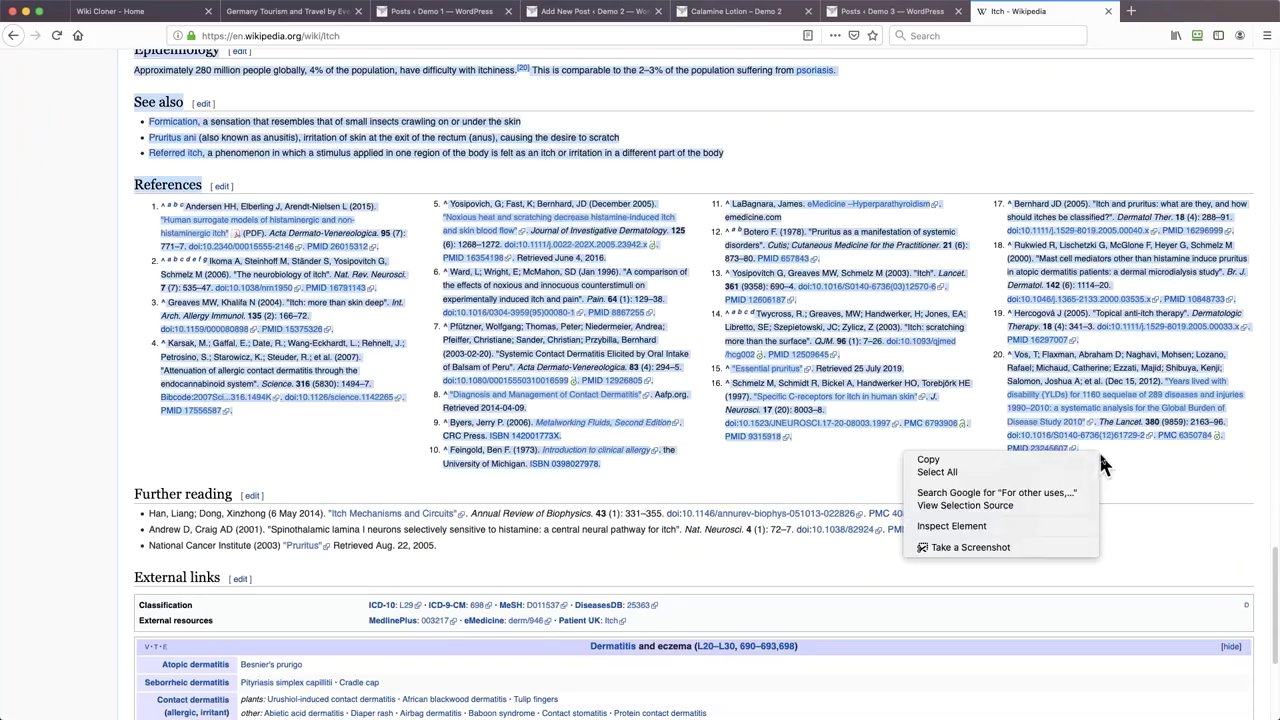
left_click(944, 462)
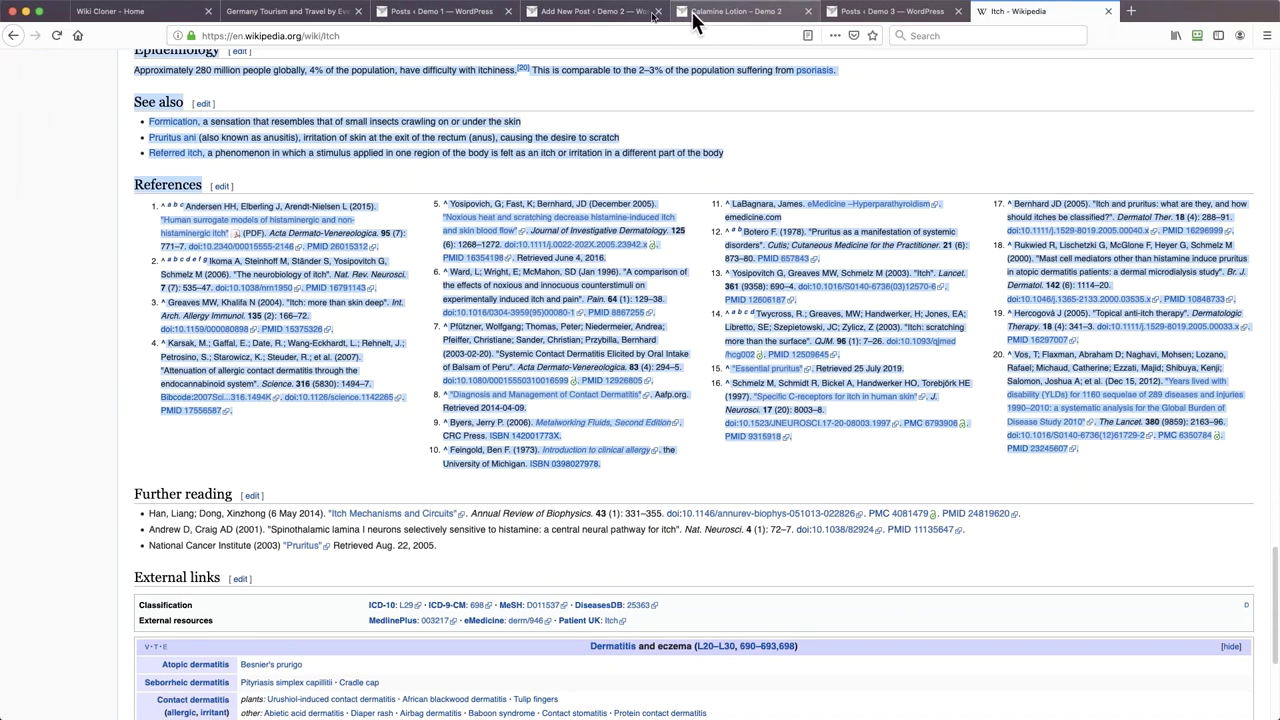
Start a new Demo 2 post titled 'Itching'
left_click(603, 17)
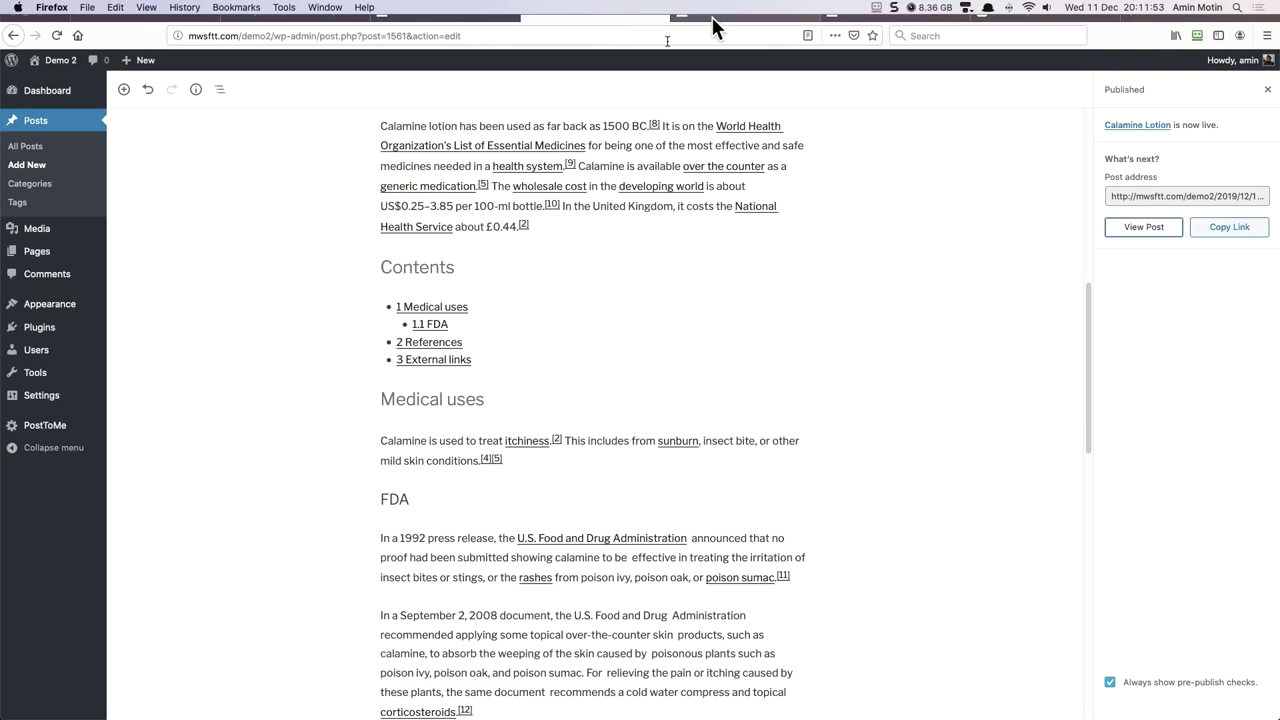
scroll(222, 148, "up", 2)
scroll(197, 150, "up", 5)
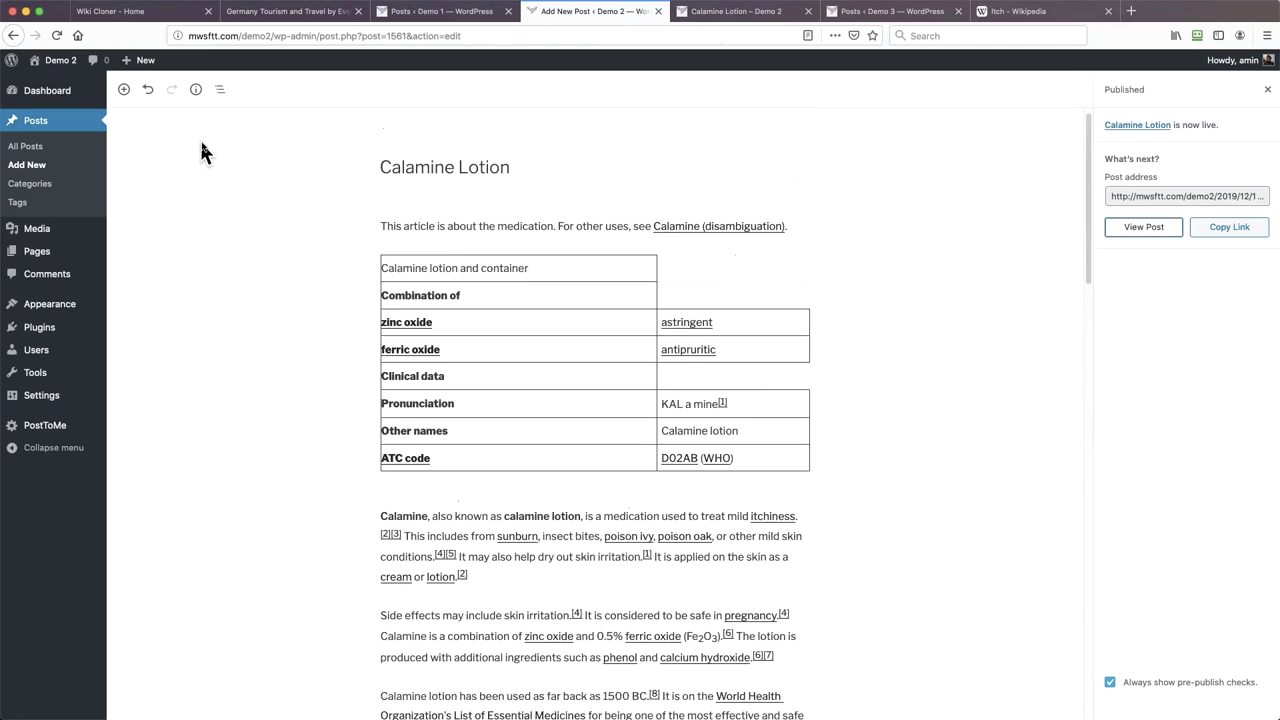
left_click(35, 168)
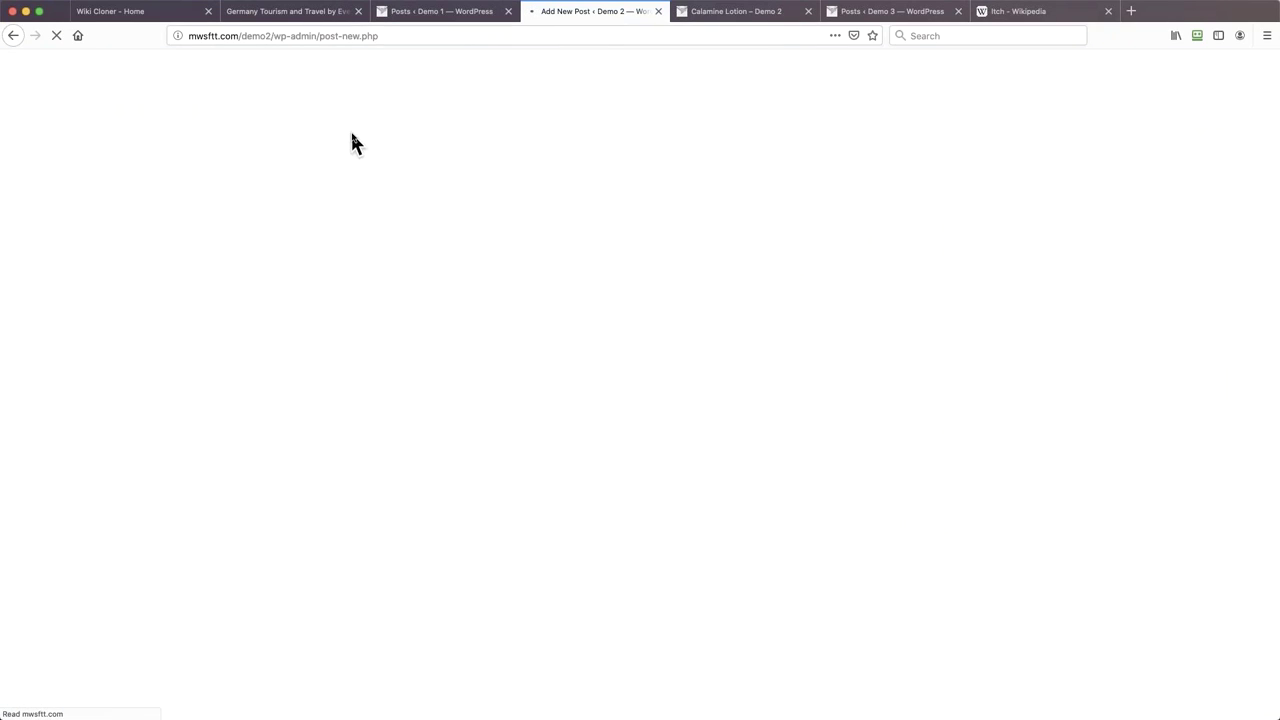
type("Itching")
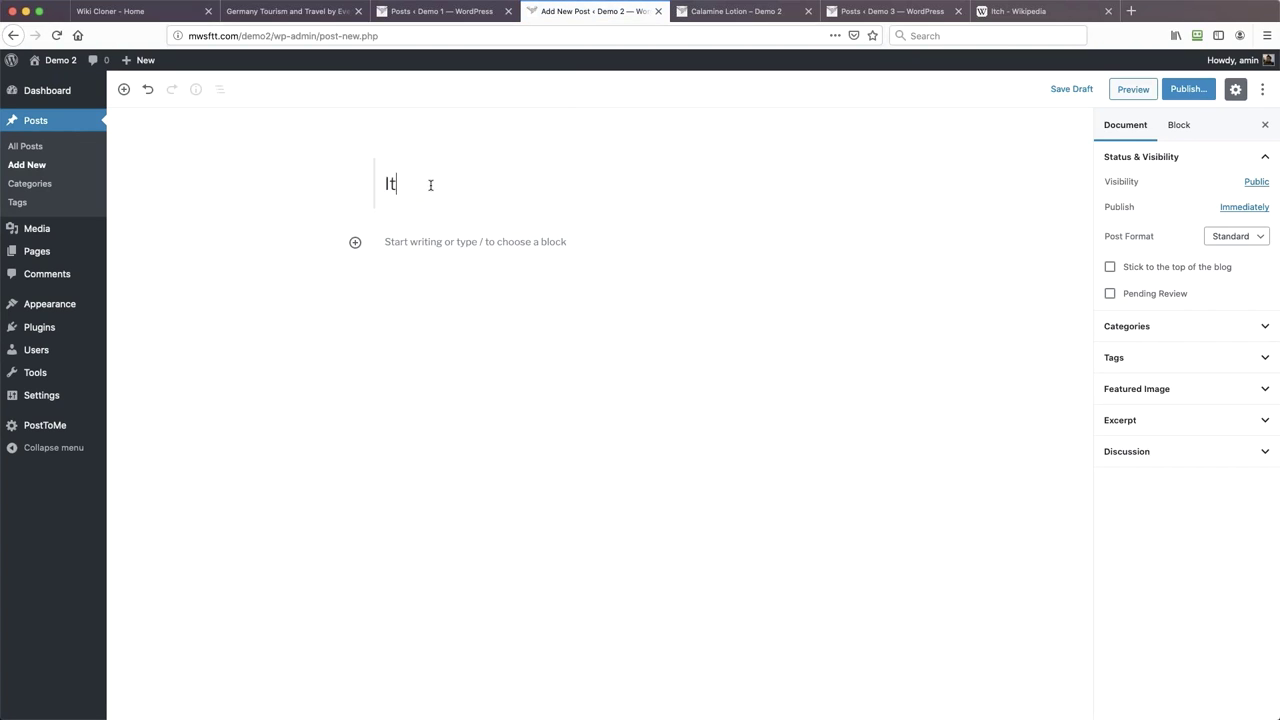
Paste the copied Itch article into the body, publish, view the live post, then return to the editor
left_click(420, 244)
right_click(420, 244)
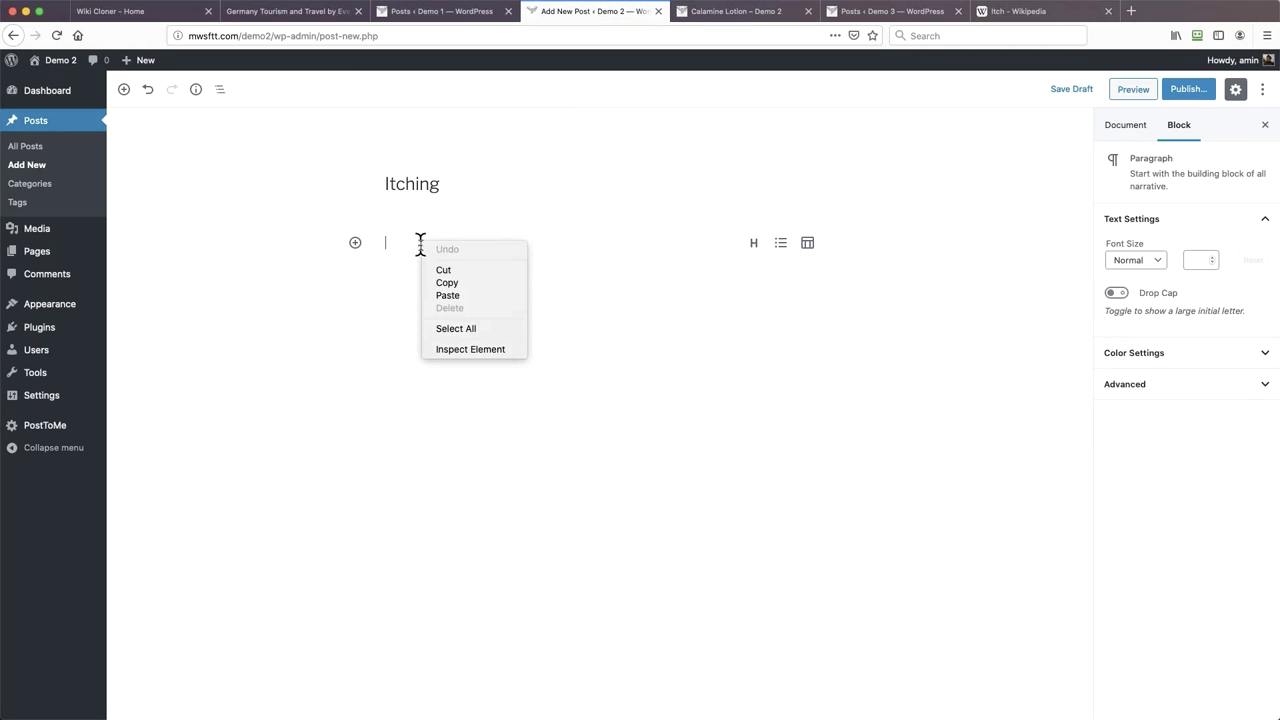
left_click(464, 296)
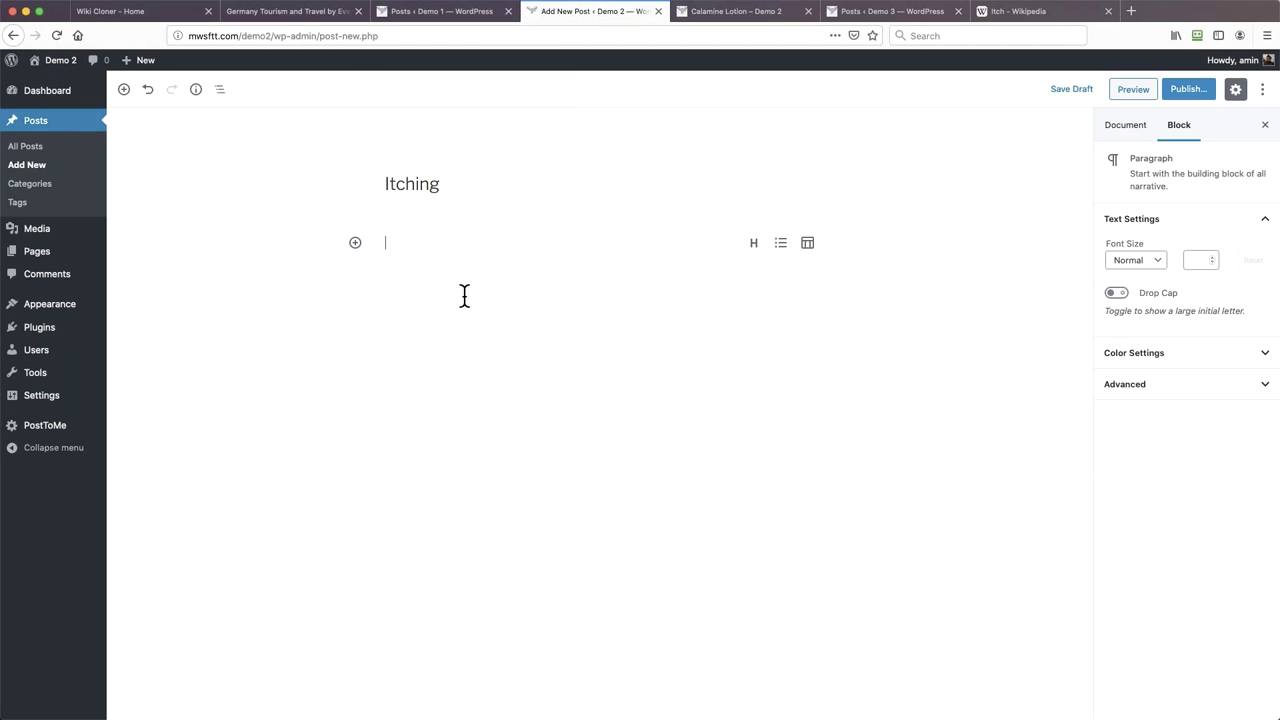
left_click(1188, 89)
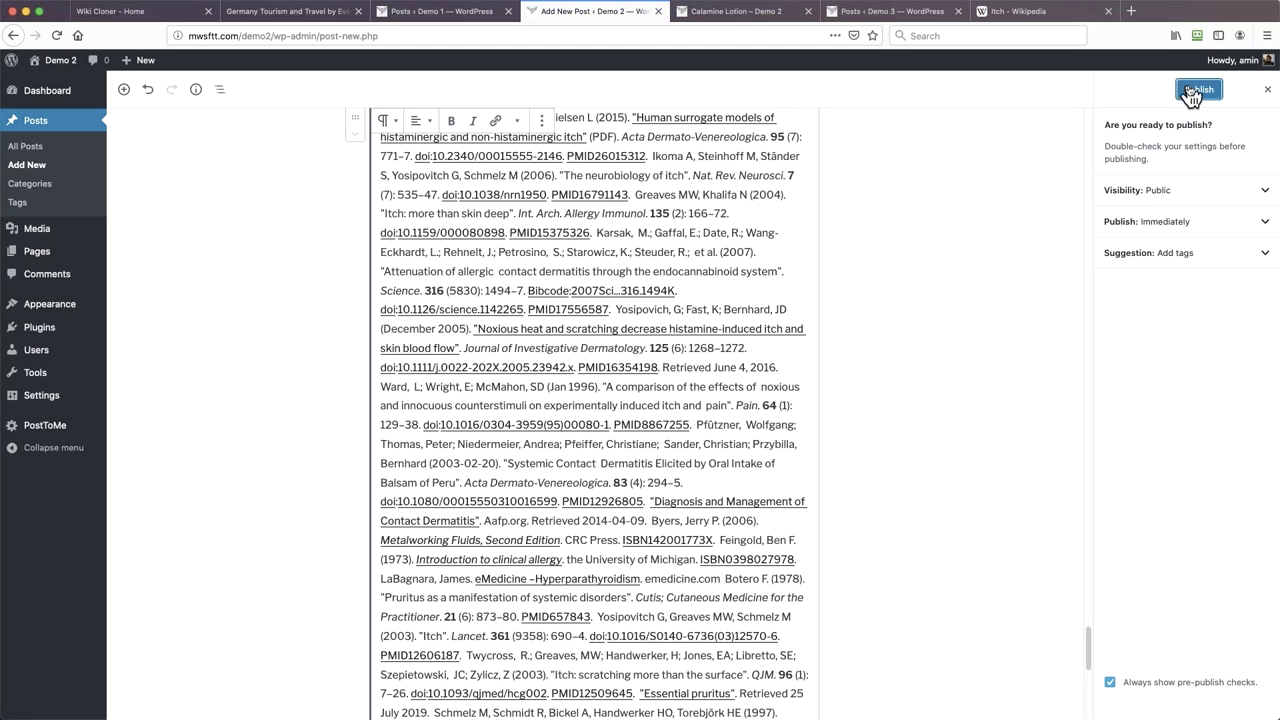
left_click(1189, 88)
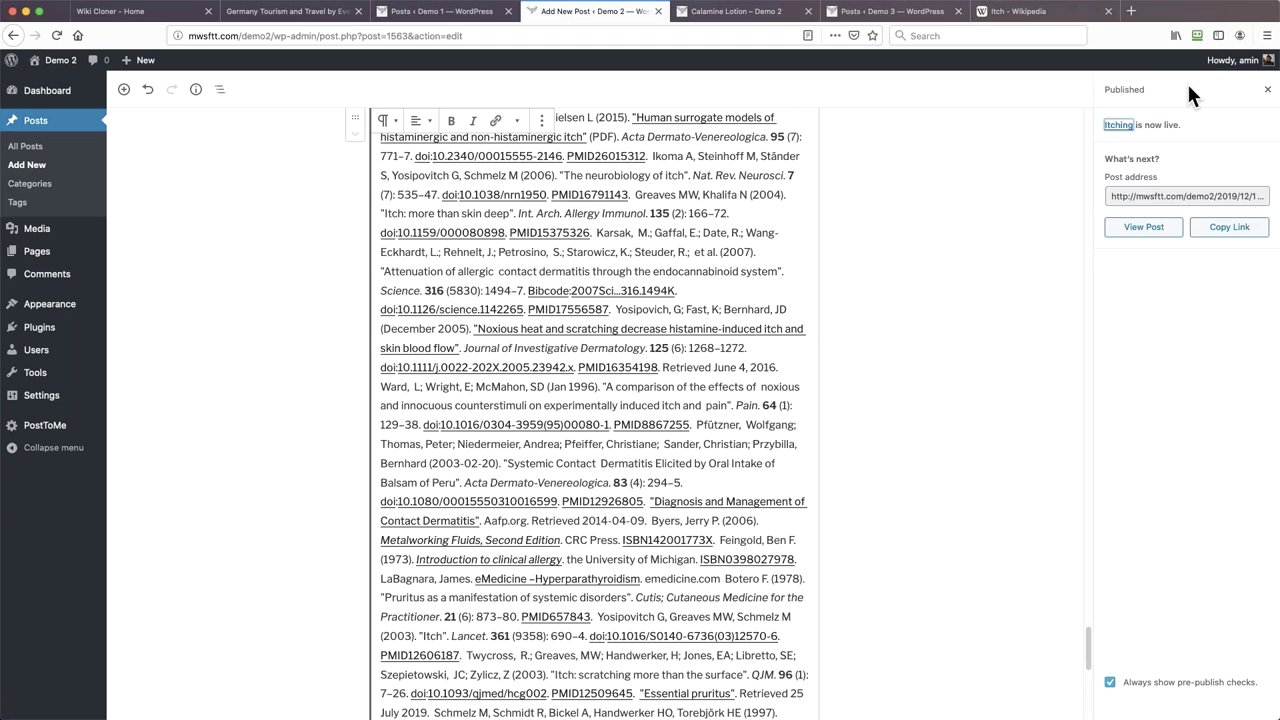
left_click(1145, 227)
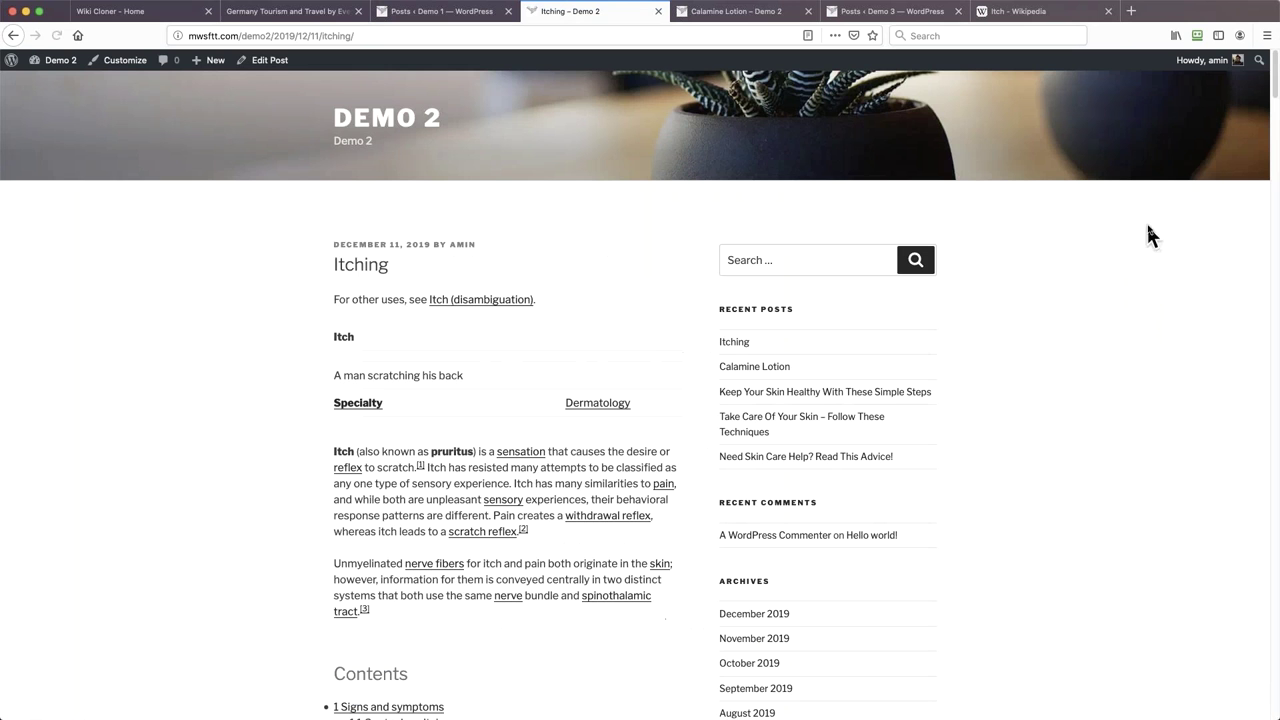
scroll(632, 322, "down", 3)
scroll(632, 324, "up", 3)
left_click(14, 37)
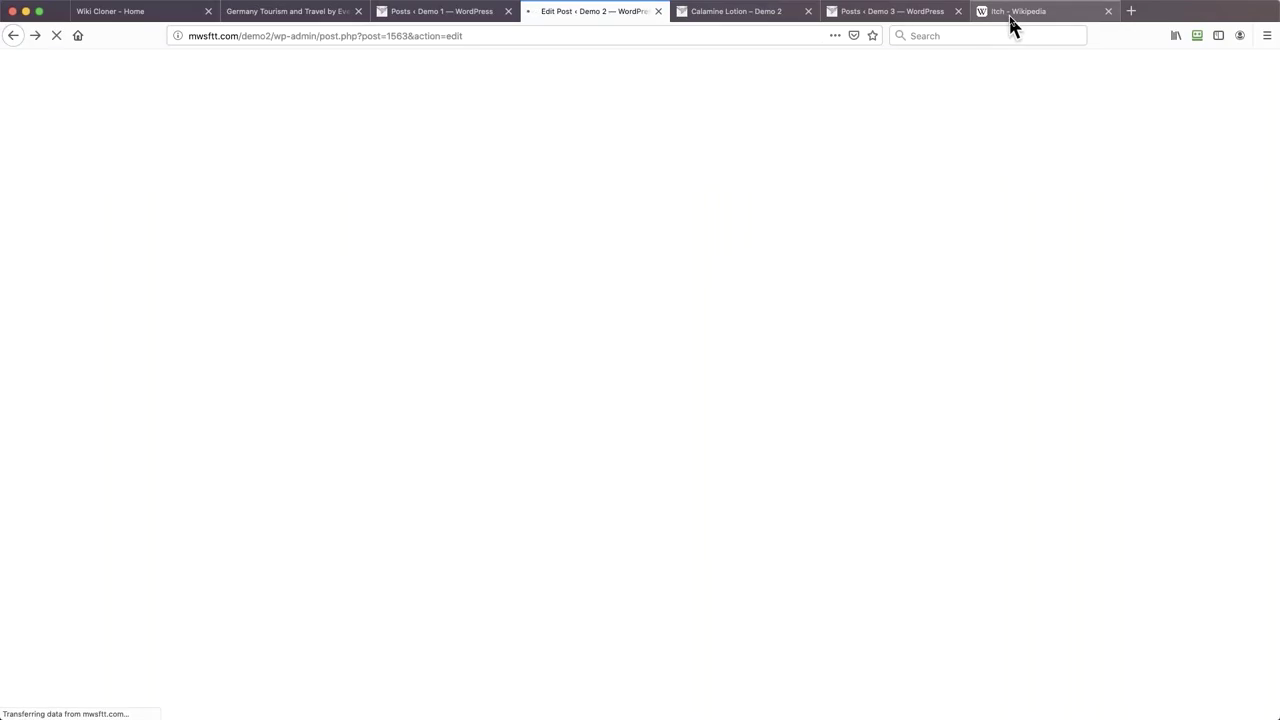
Copy the image address of the Itch article's photo of a man scratching his back
left_click(1012, 18)
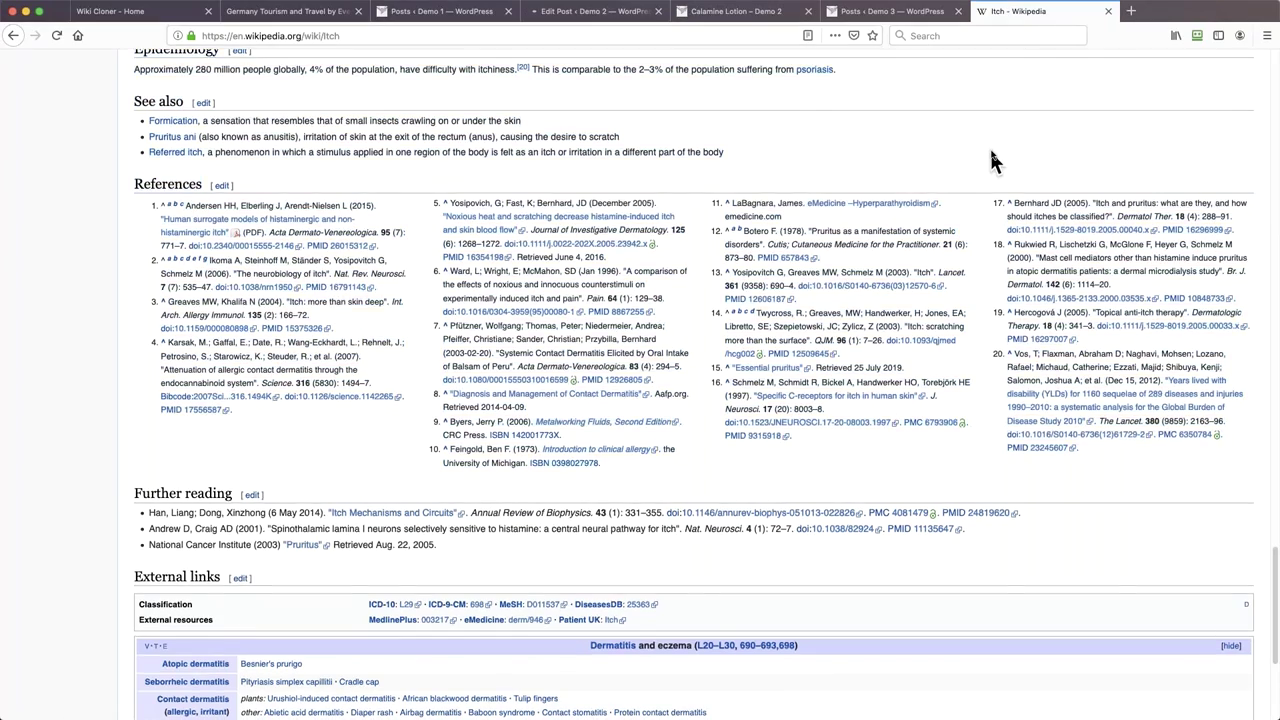
scroll(993, 162, "up", 15)
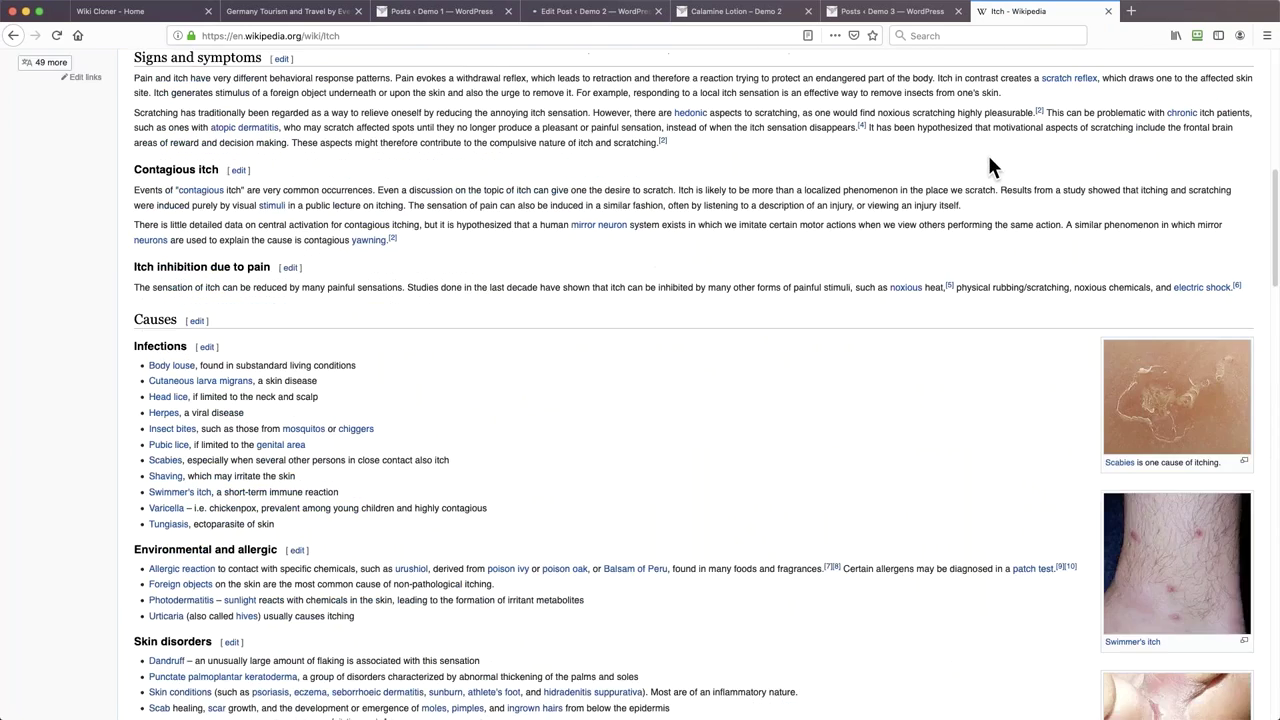
scroll(989, 160, "up", 6)
left_click(1126, 434)
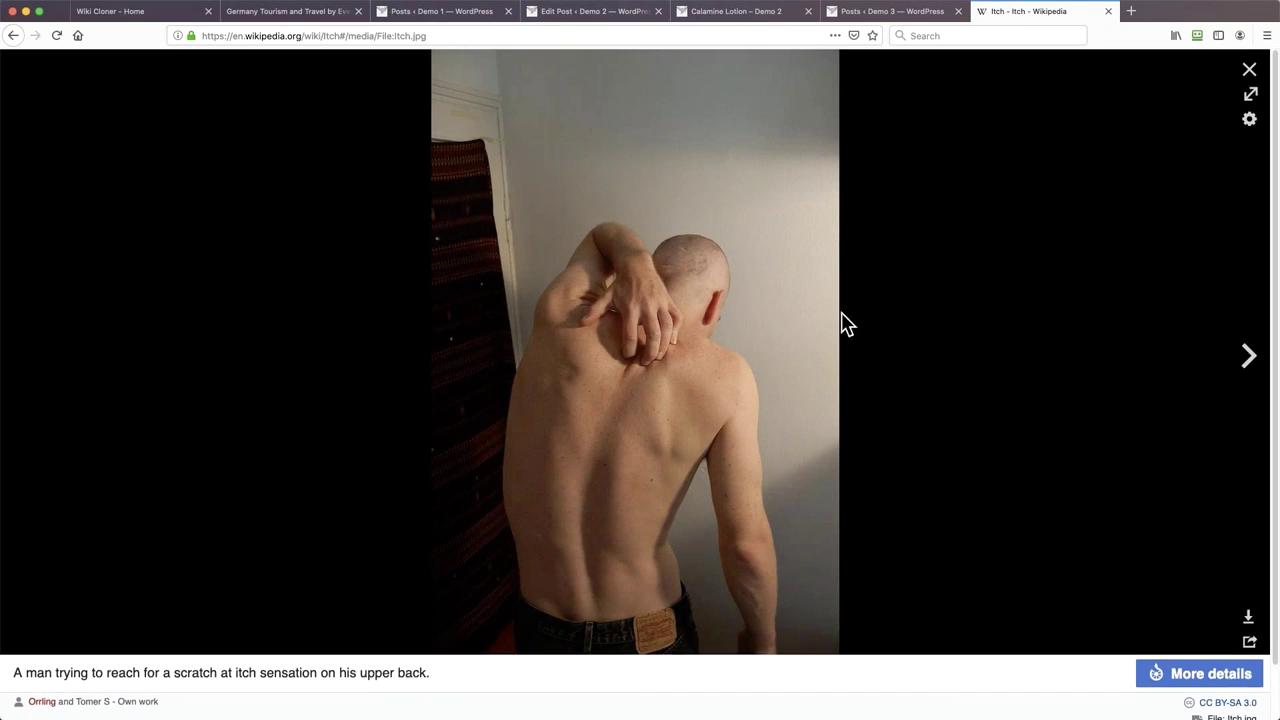
right_click(568, 142)
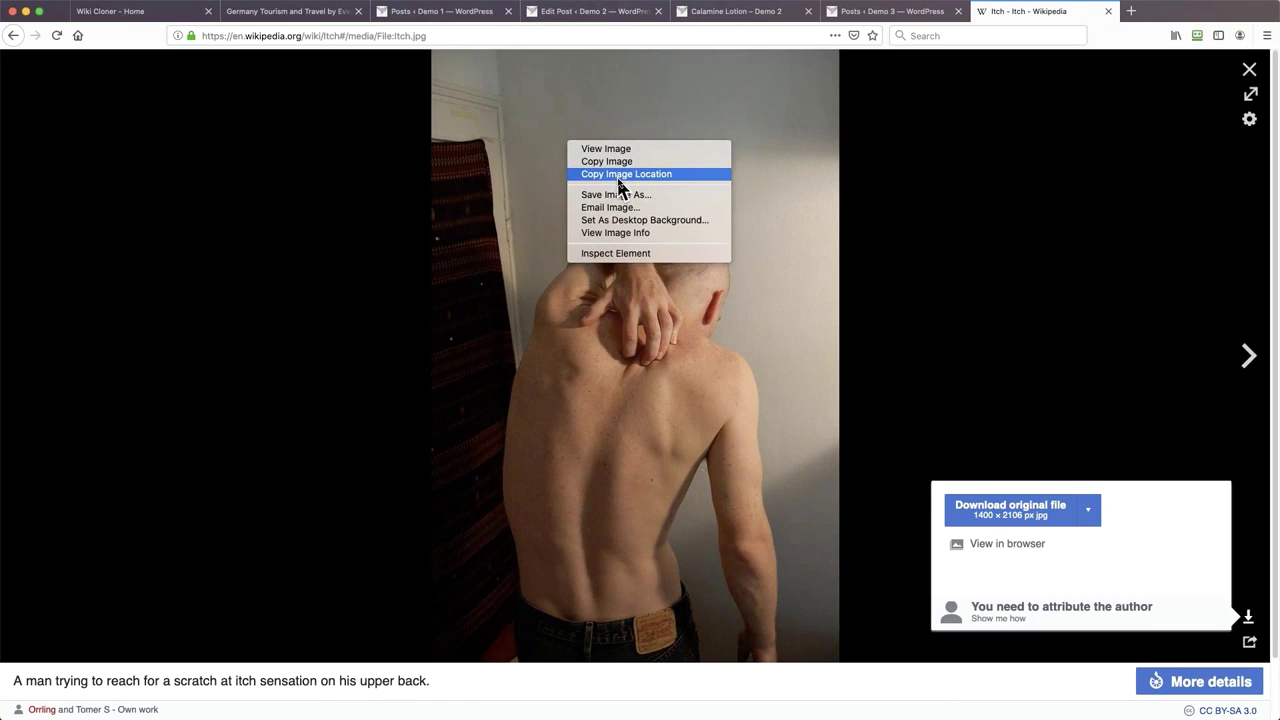
left_click(908, 188)
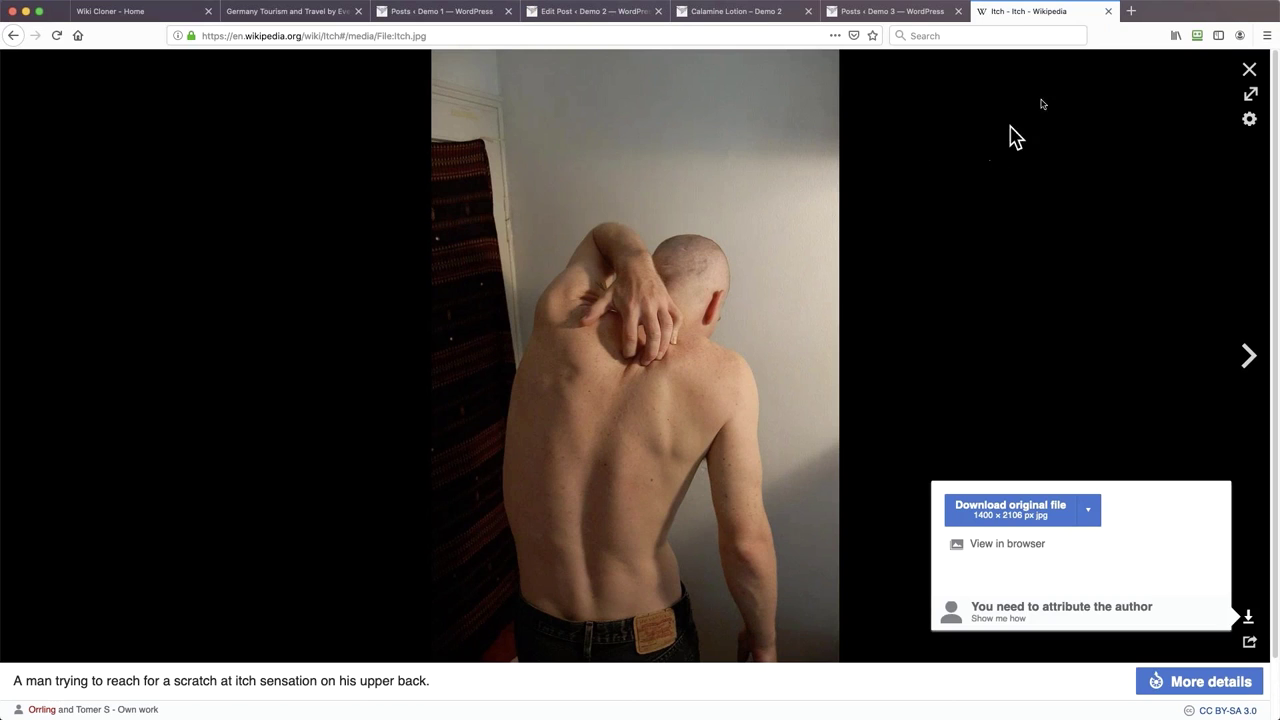
left_click(13, 35)
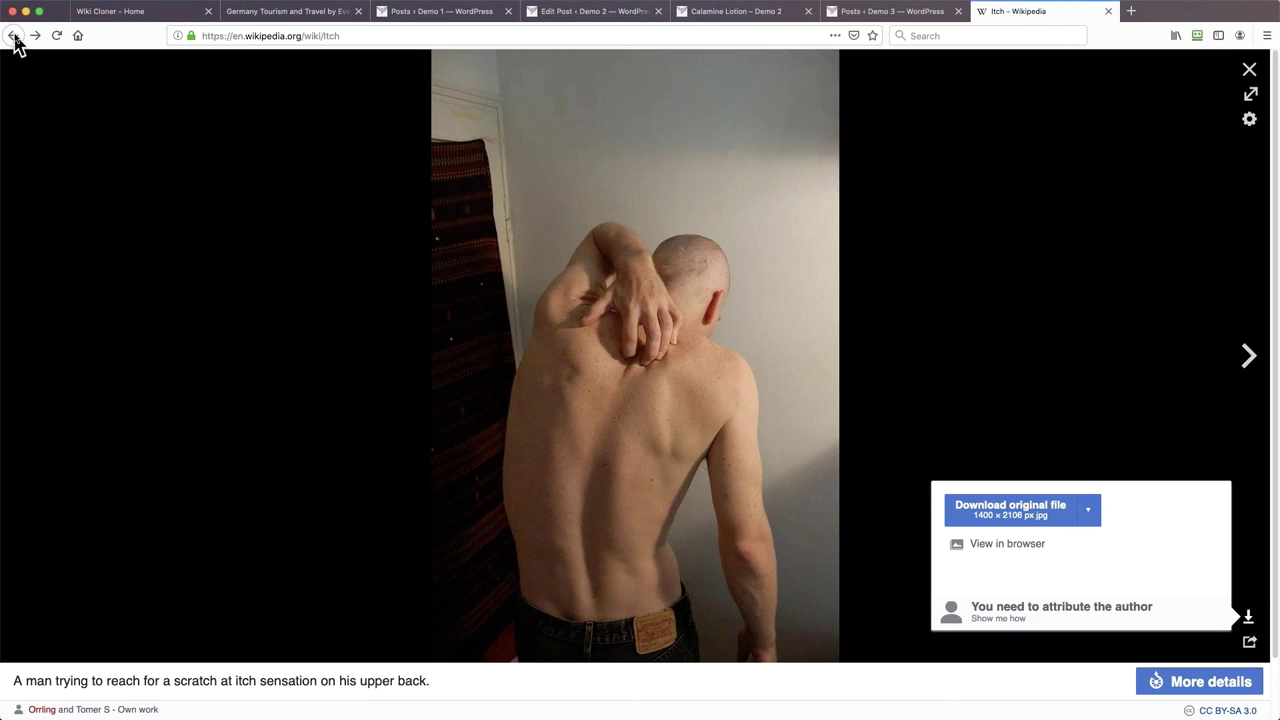
scroll(678, 225, "down", 1)
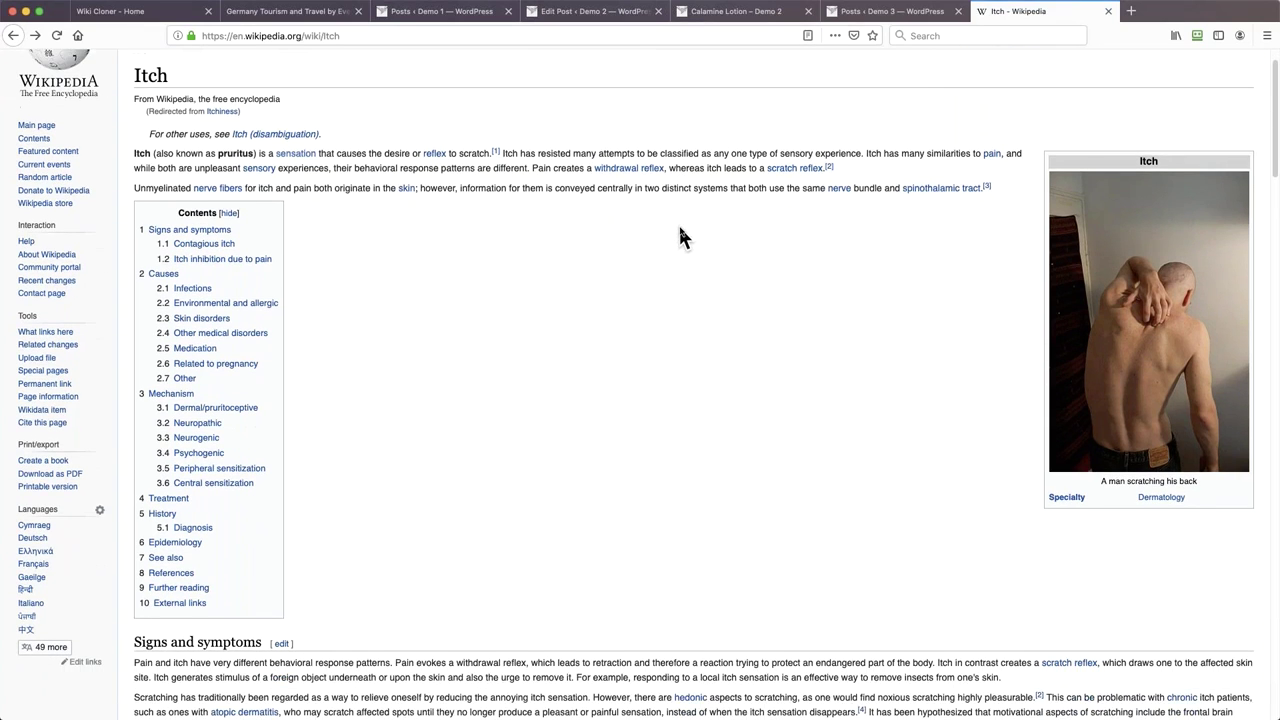
Search Wikipedia for 'weight loss' to bring up the Weight loss article
scroll(678, 236, "up", 1)
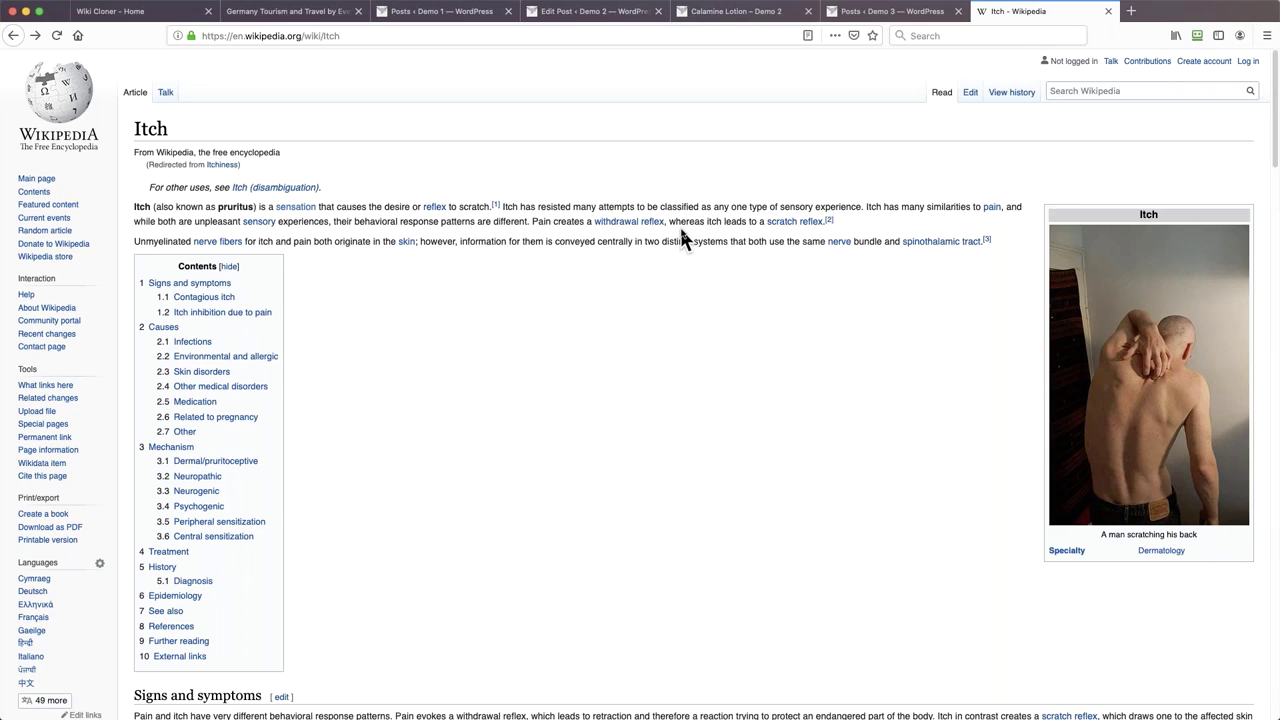
left_click(1075, 91)
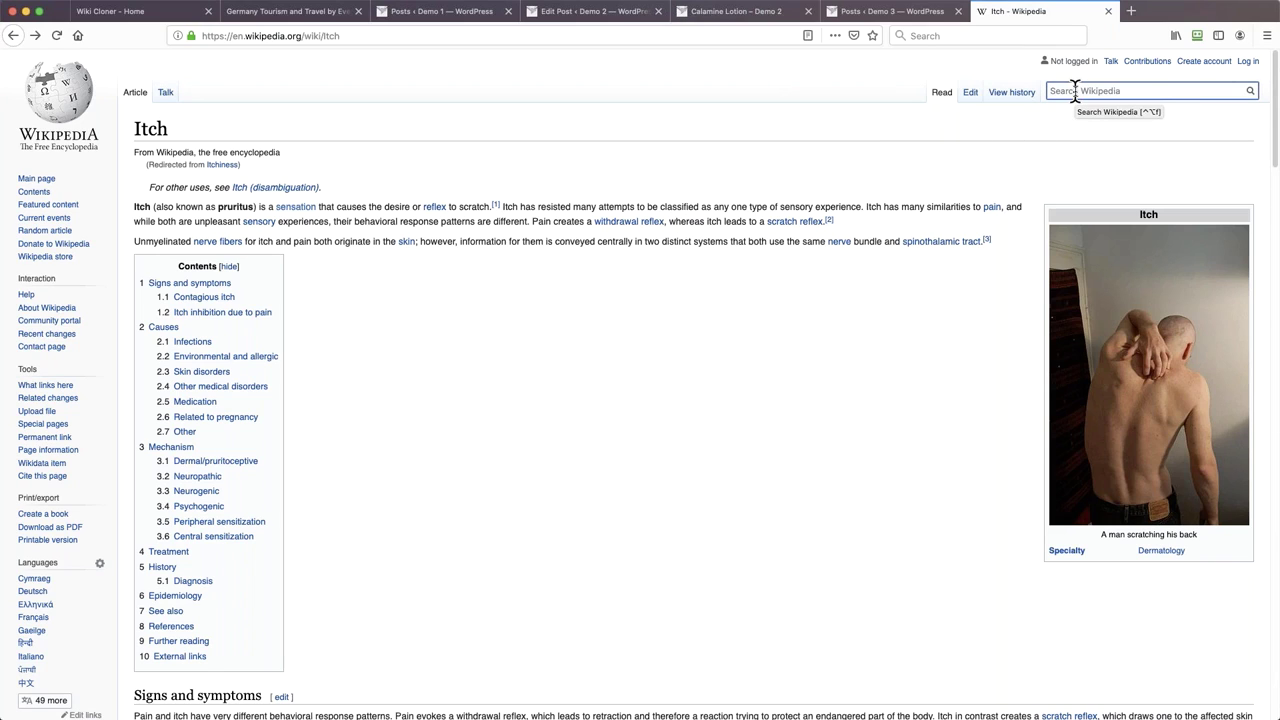
type("weight loss")
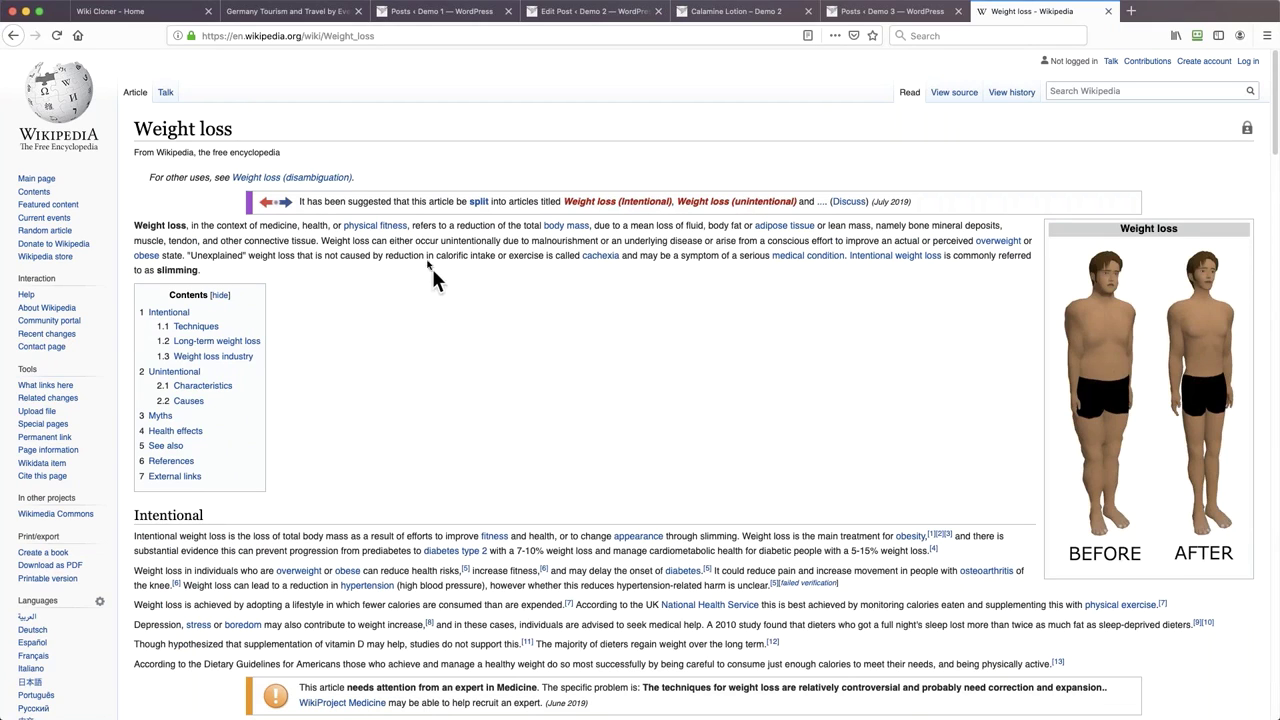
Go to the Wikipedia main page, then strip the page path and language prefix from its address
mouse_move(376, 240)
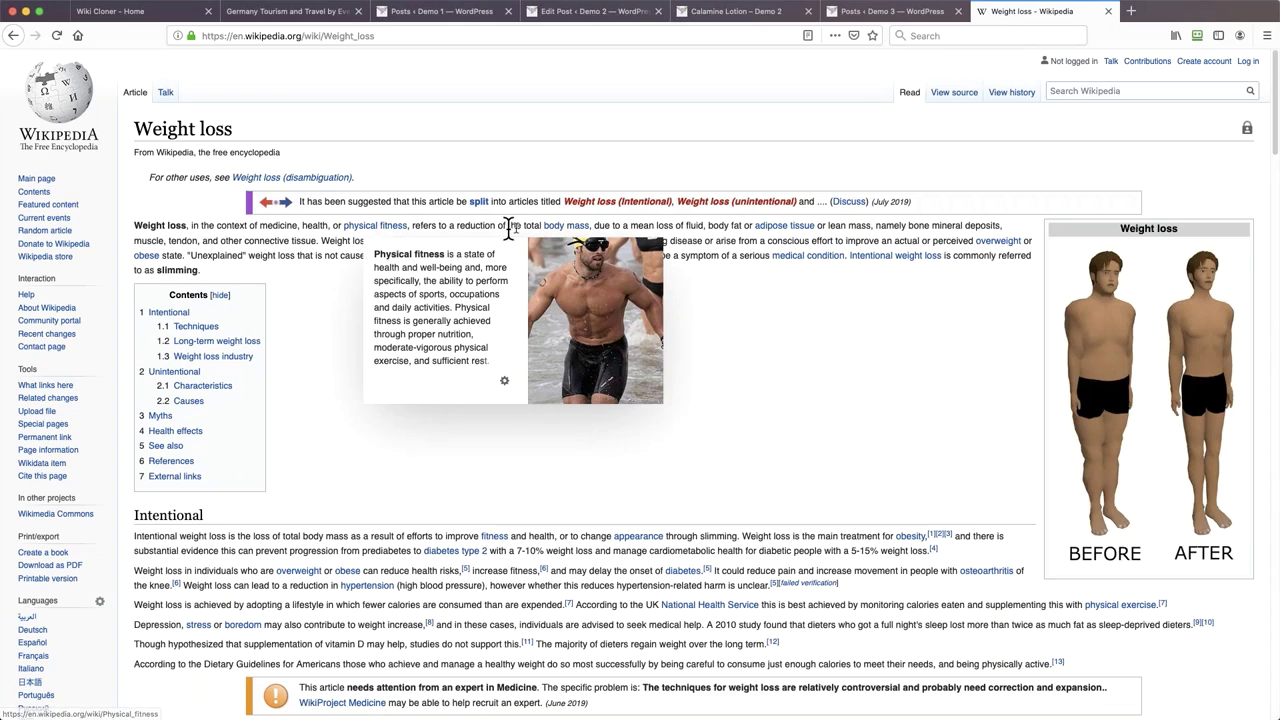
mouse_move(561, 239)
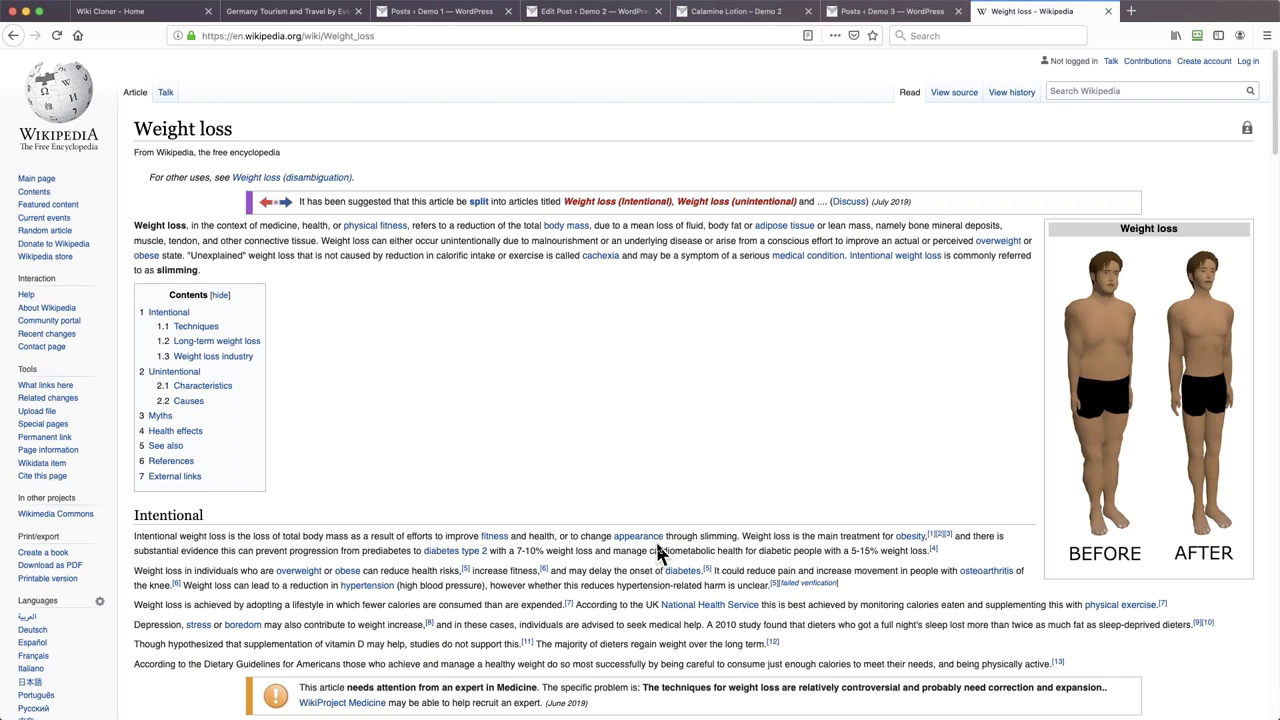
left_click(62, 110)
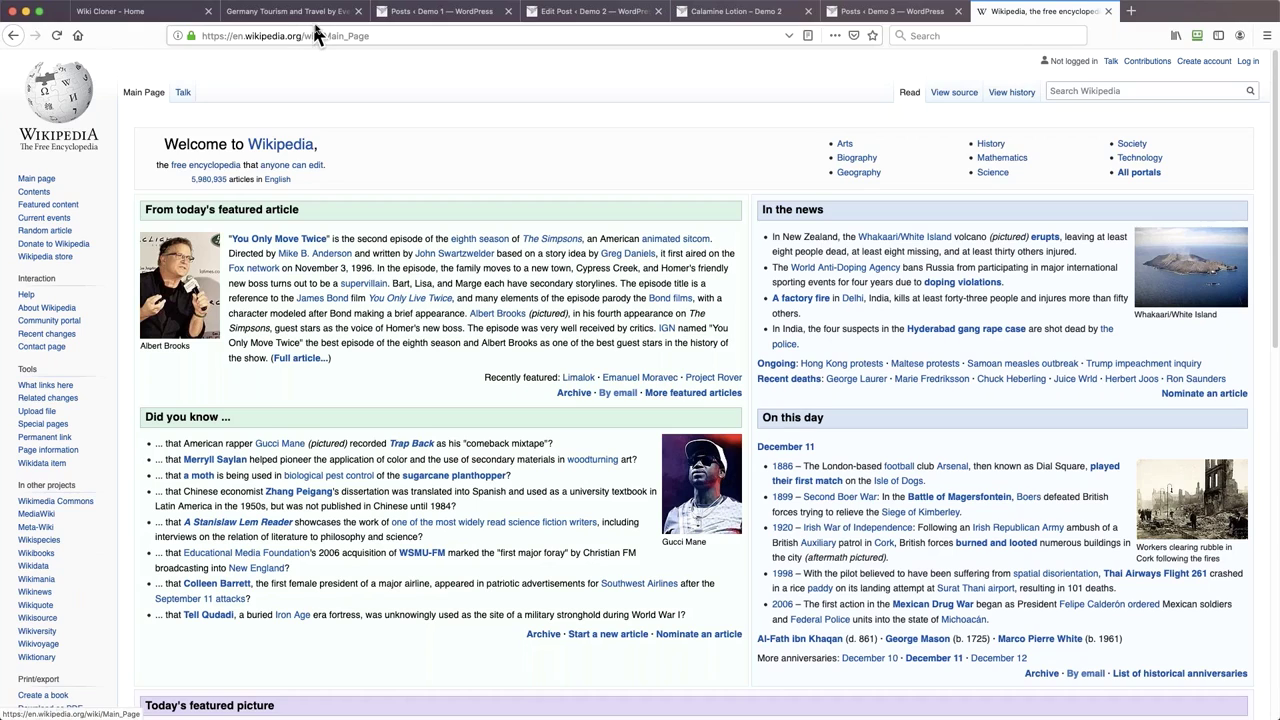
left_click(304, 36)
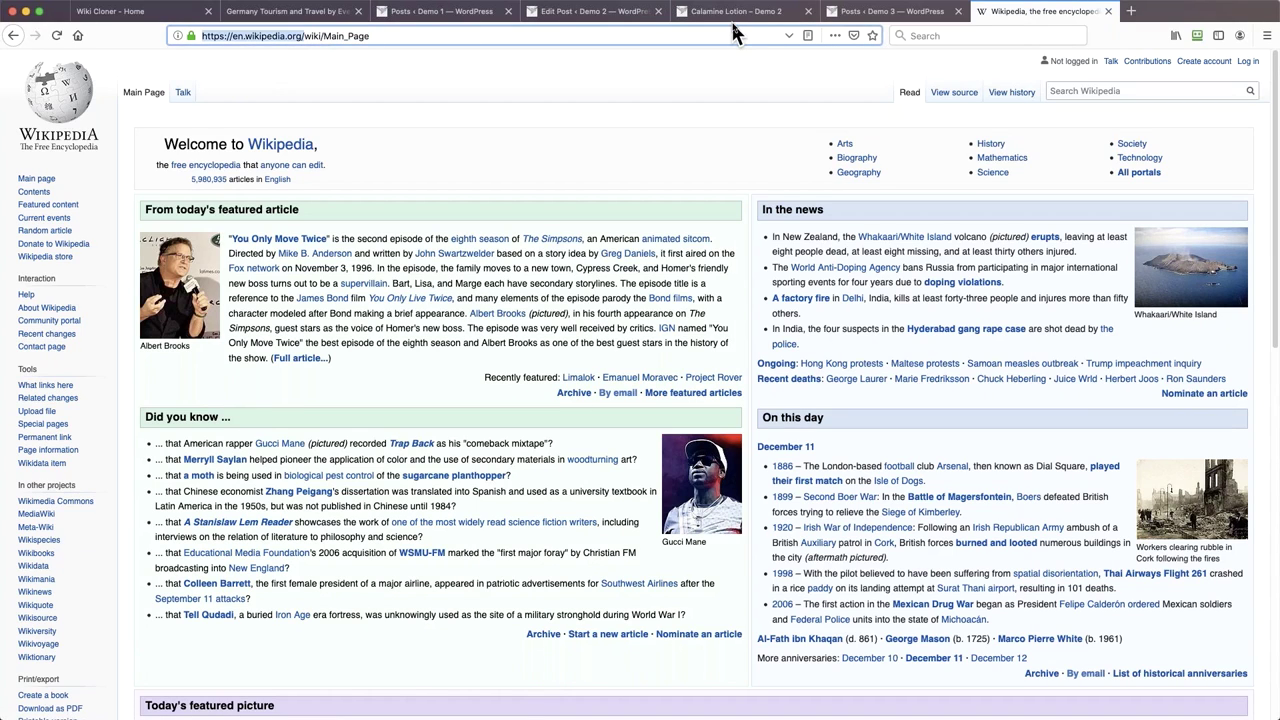
key("Right")
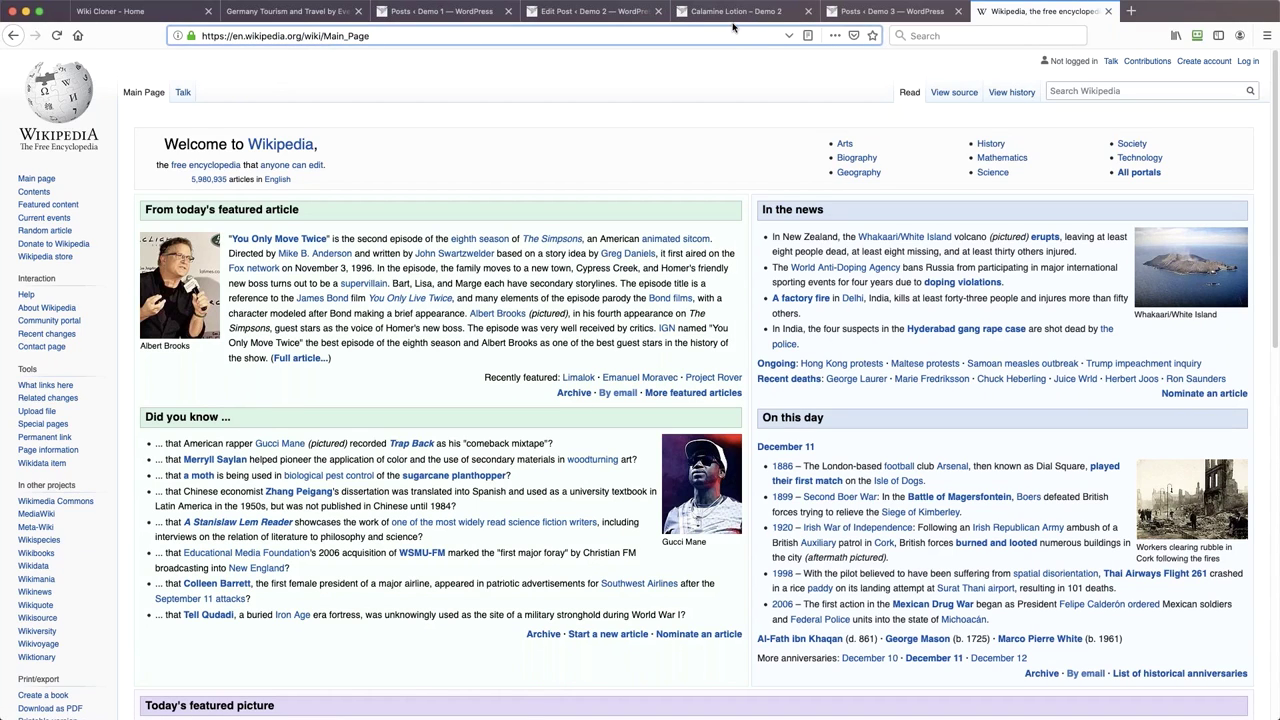
key("shift+End")
key("BackSpace")
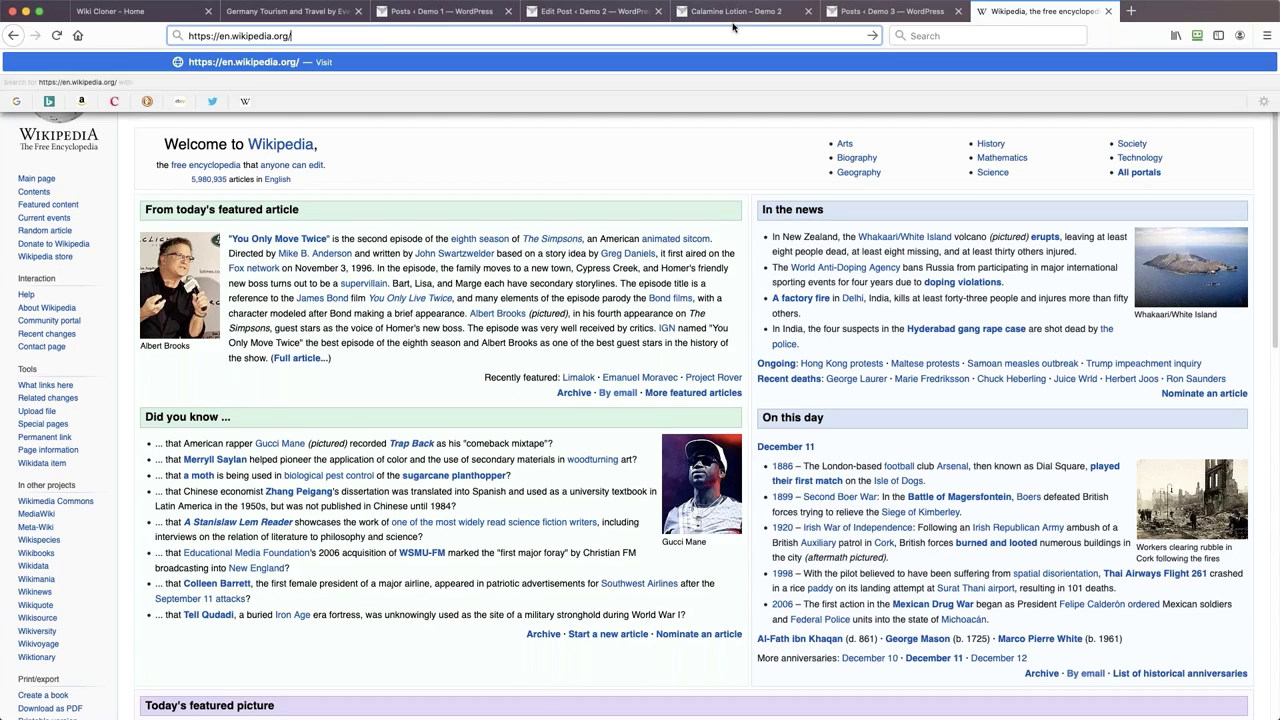
key("Return")
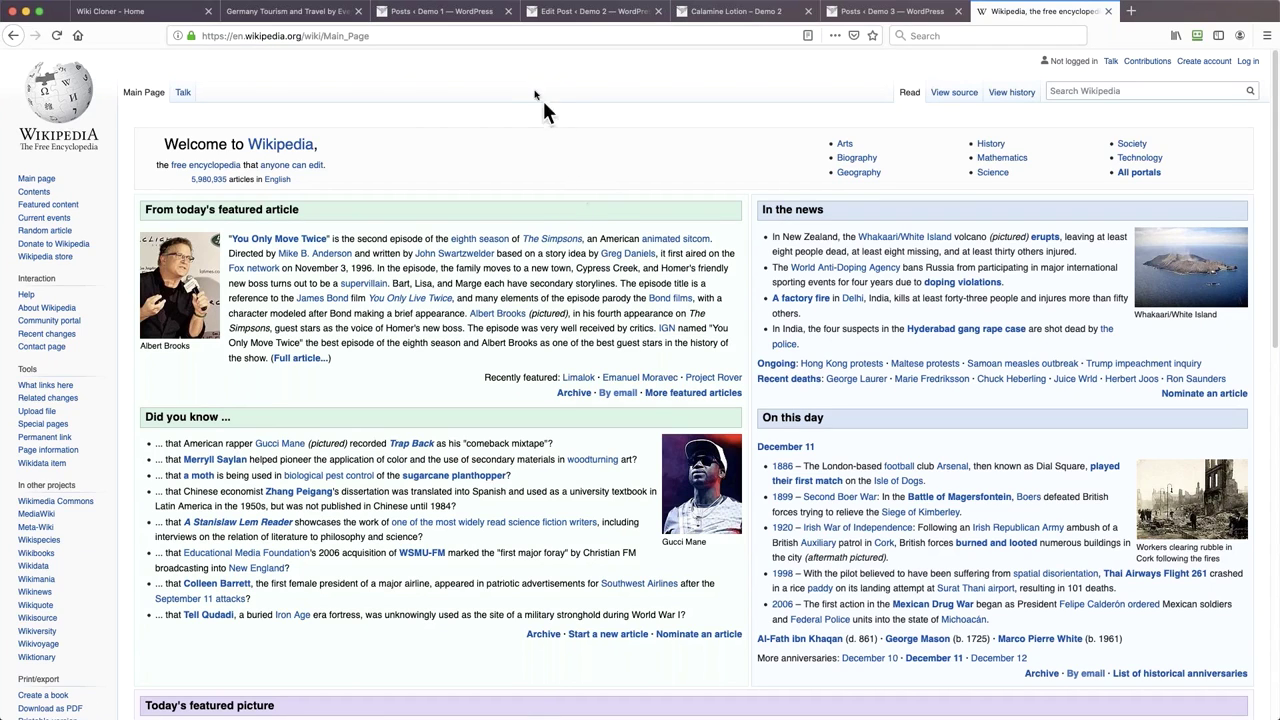
left_click(257, 37)
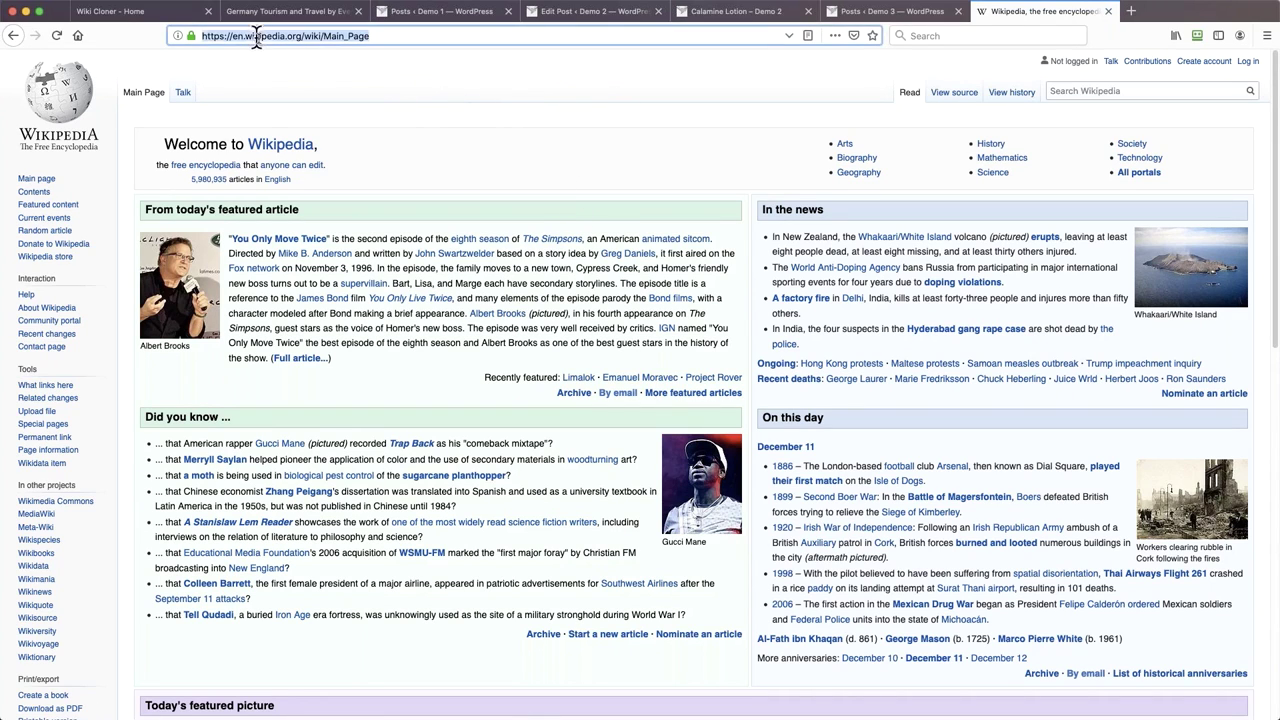
left_click(262, 37)
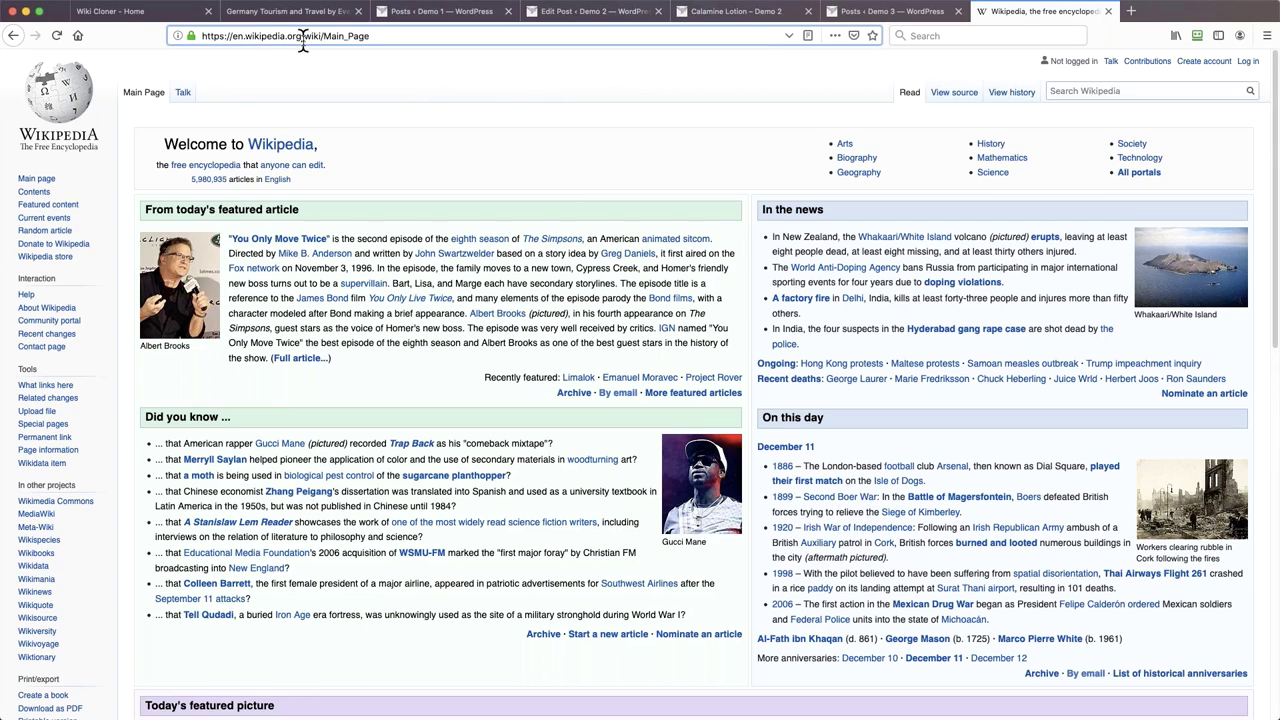
key("BackSpace")
key("BackSpace")
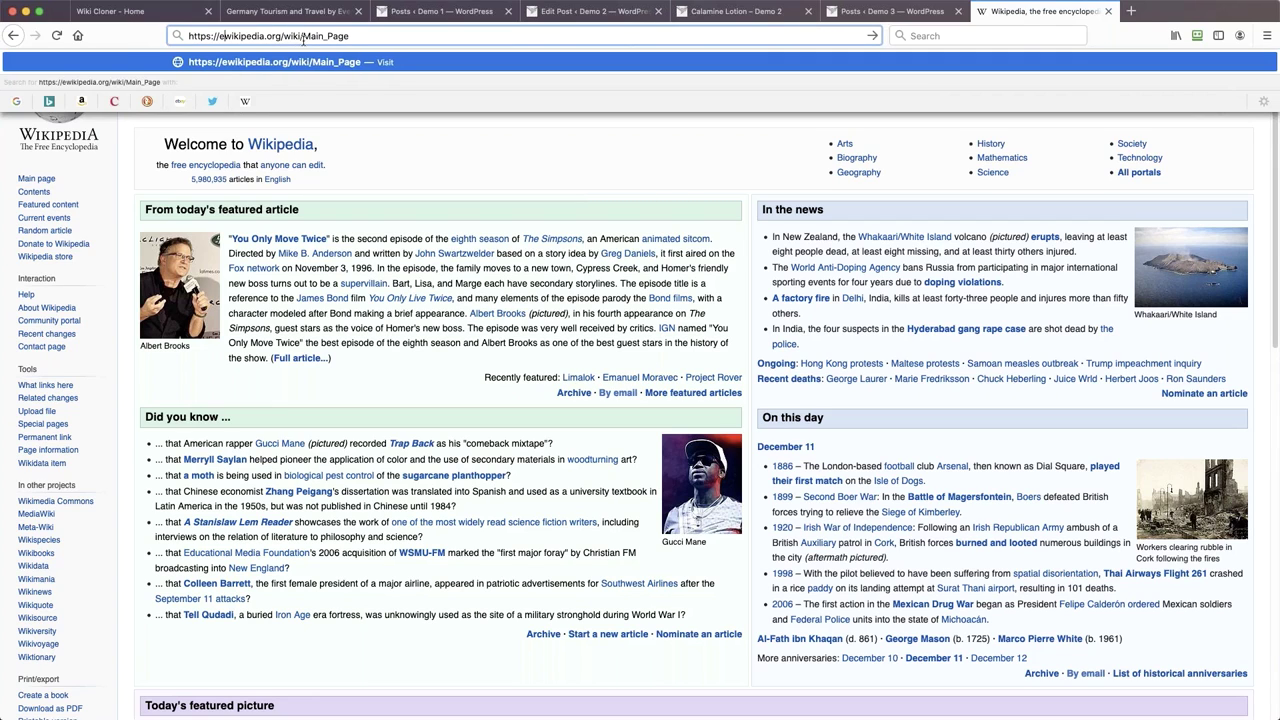
key("Return")
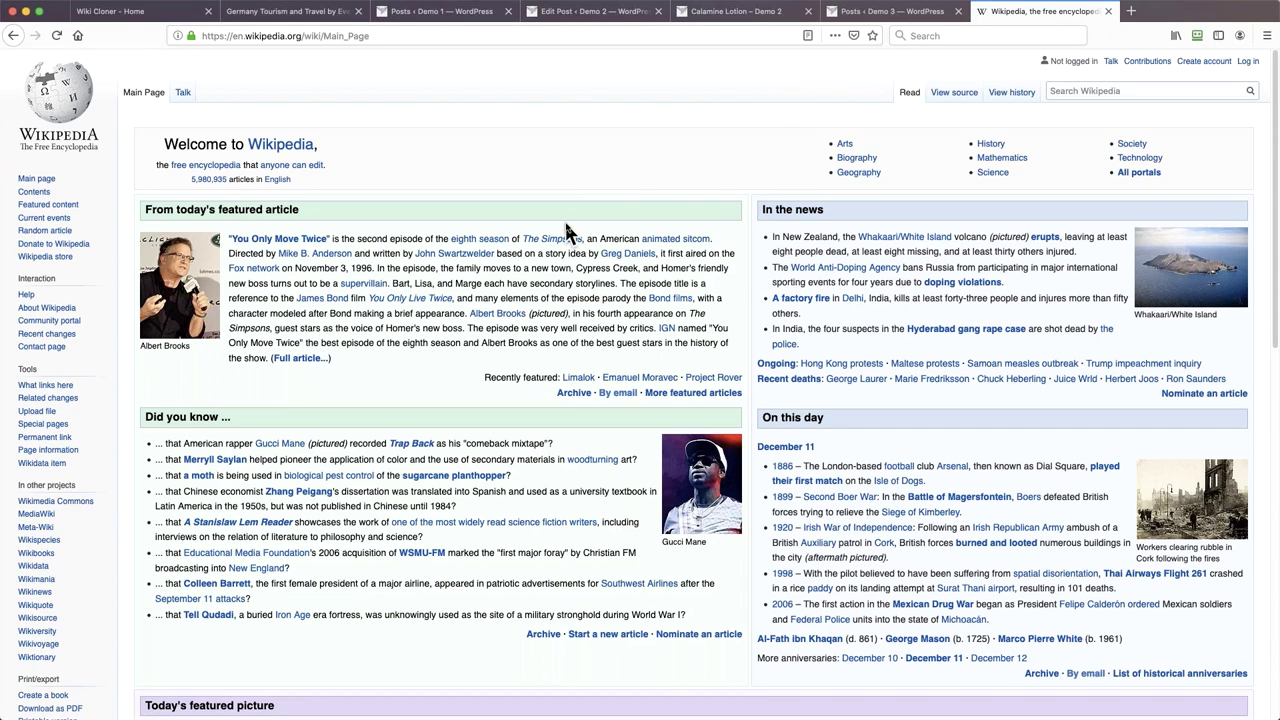
Load the wikipedia.org portal, then open the Calamine Lotion – Demo 2 post in the editor
scroll(566, 230, "down", 1)
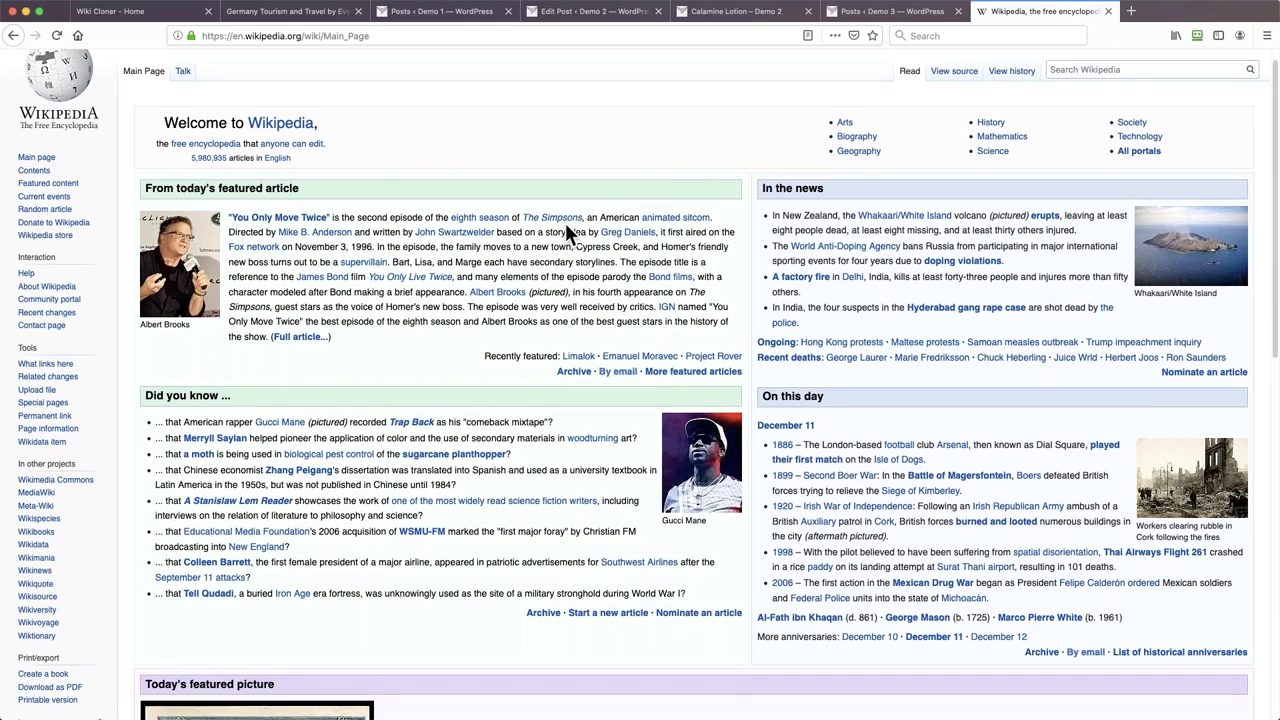
mouse_move(527, 290)
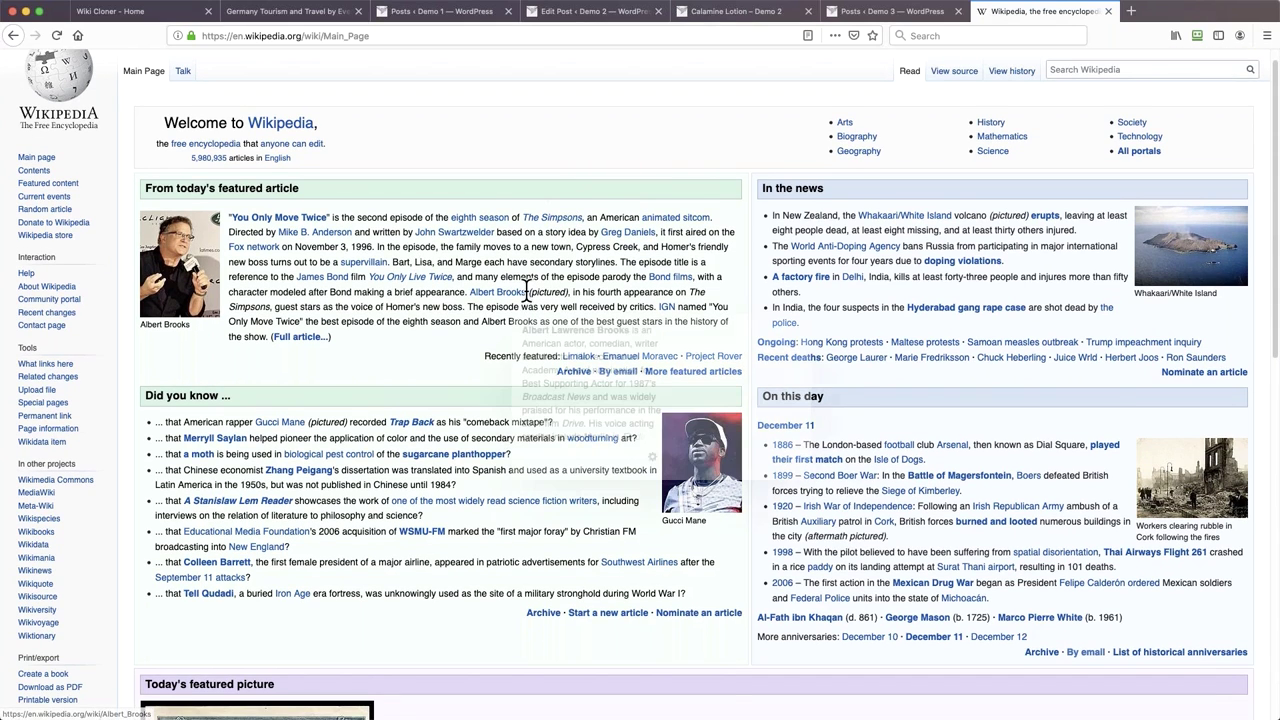
scroll(414, 300, "up", 1)
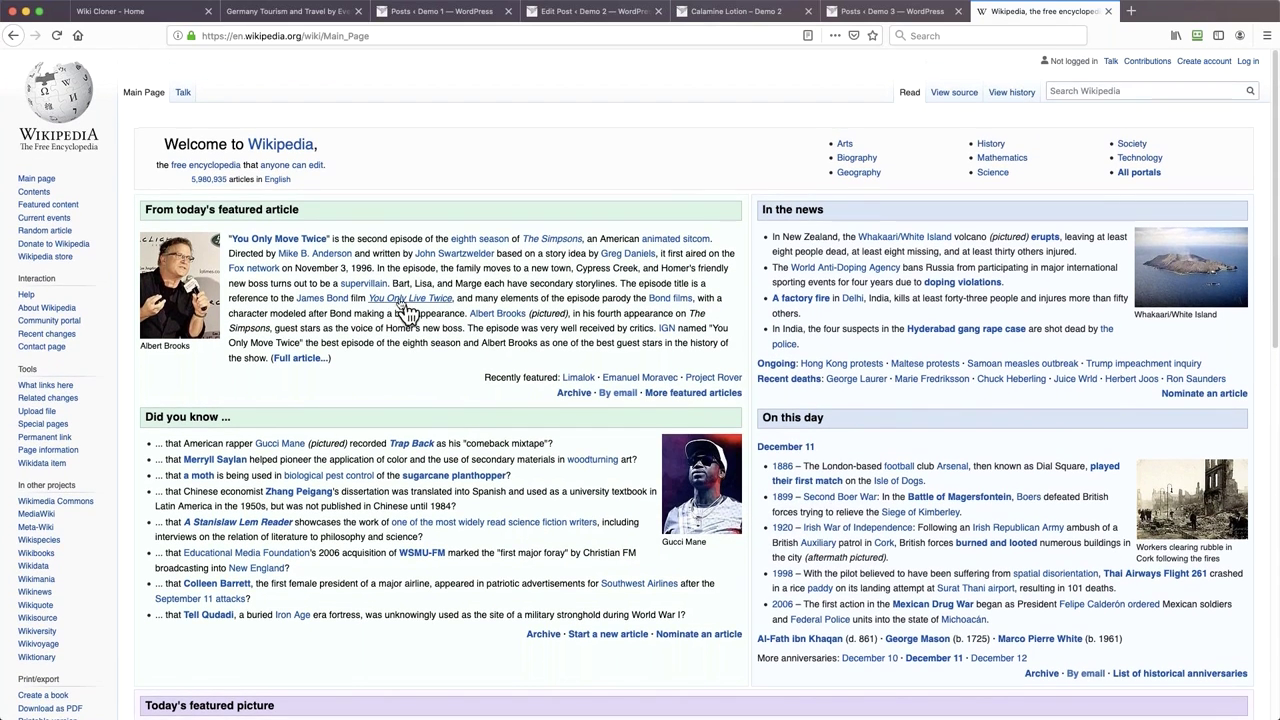
left_click(343, 34)
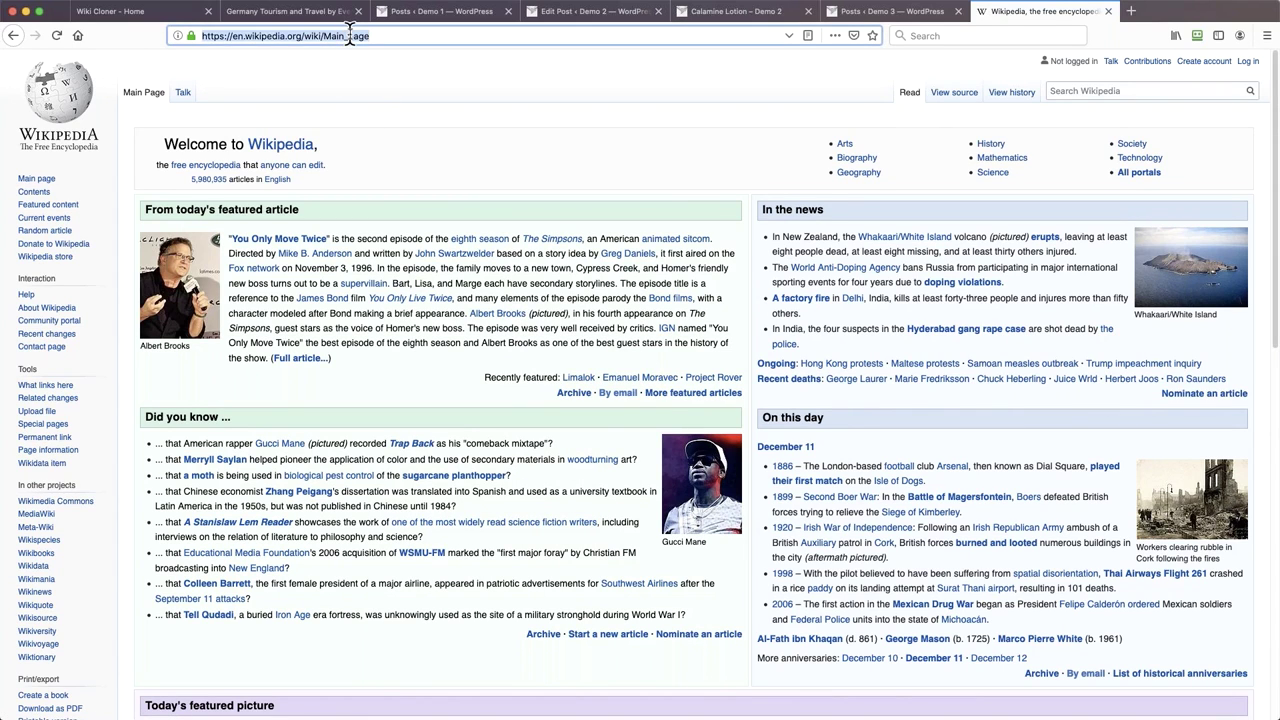
type("wikipe")
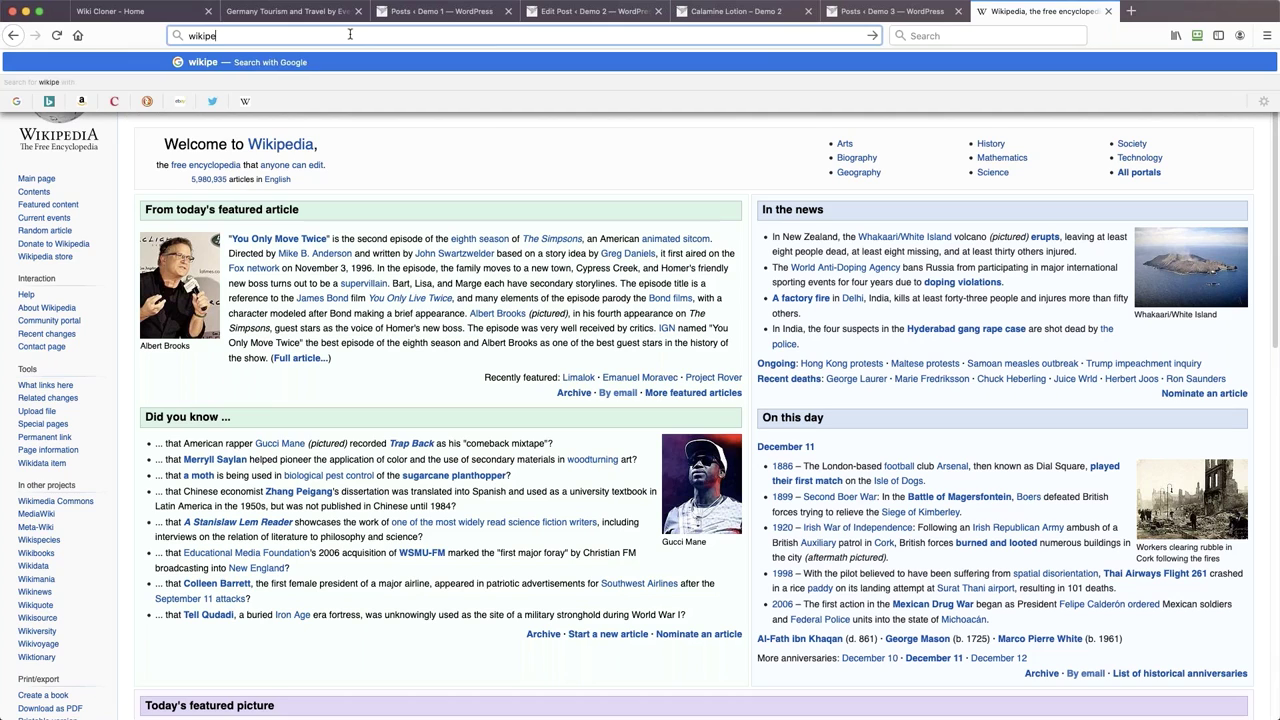
type("dia.org")
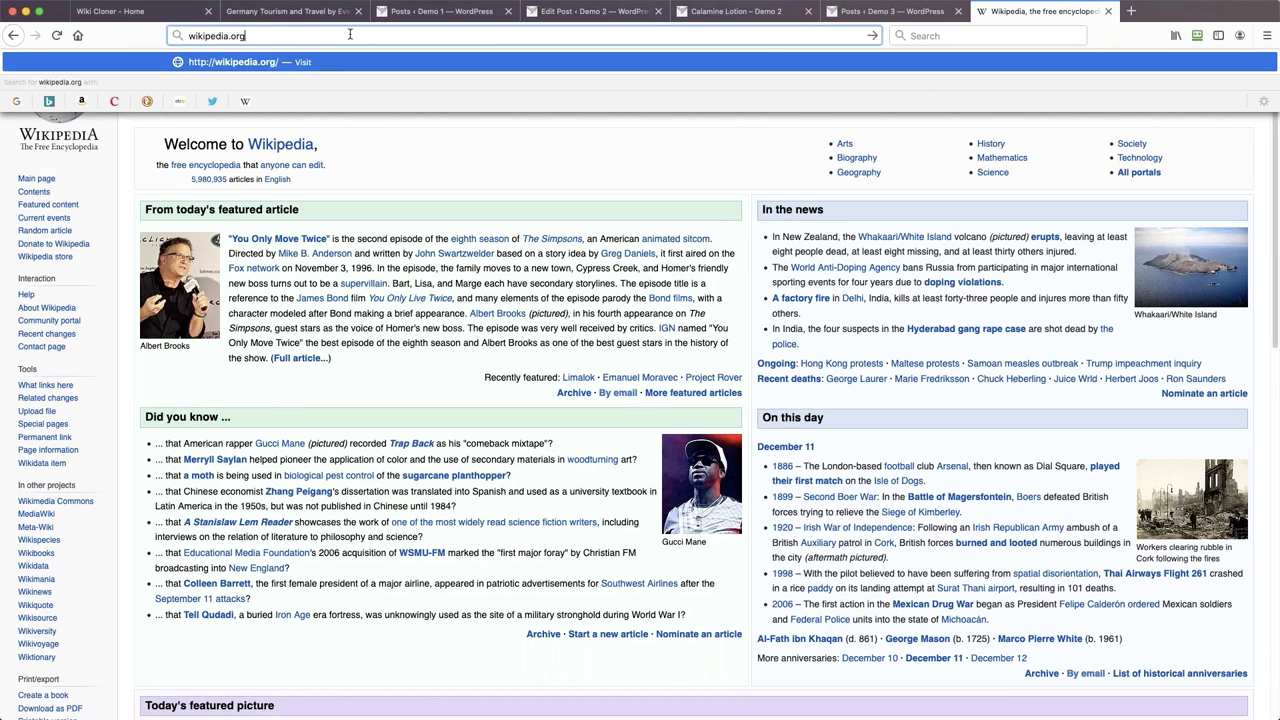
key("Return")
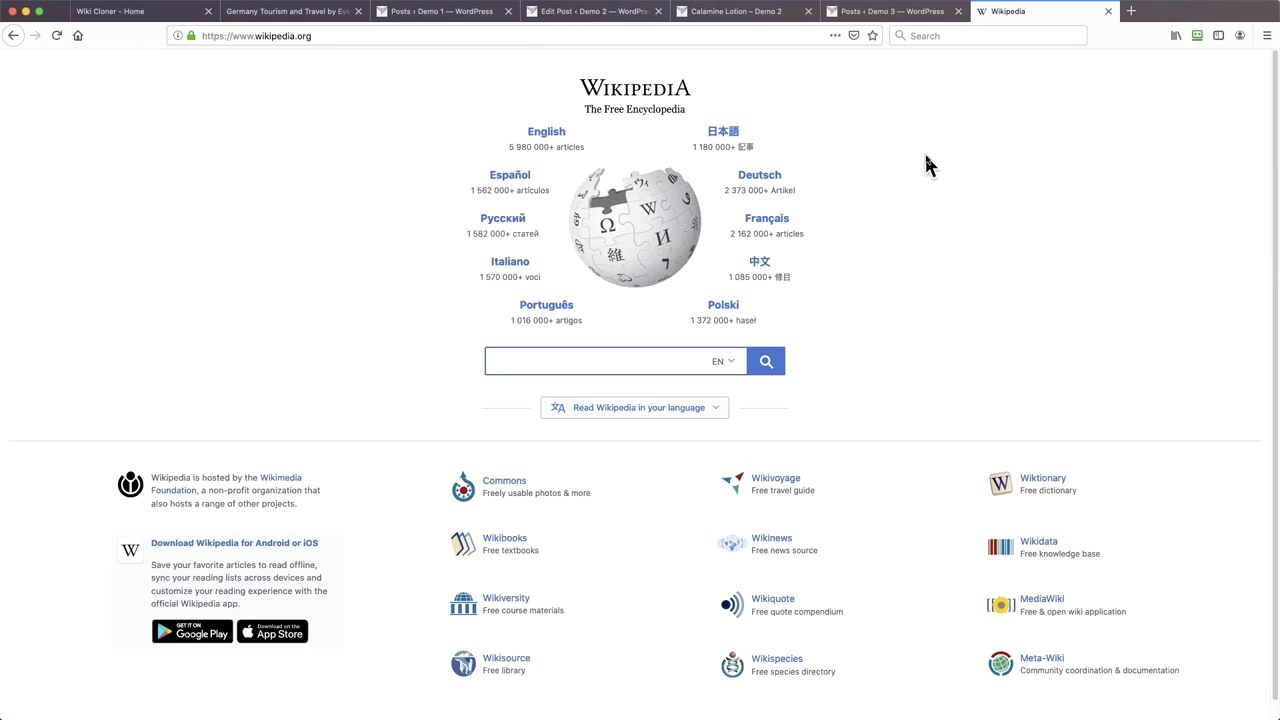
left_click(723, 18)
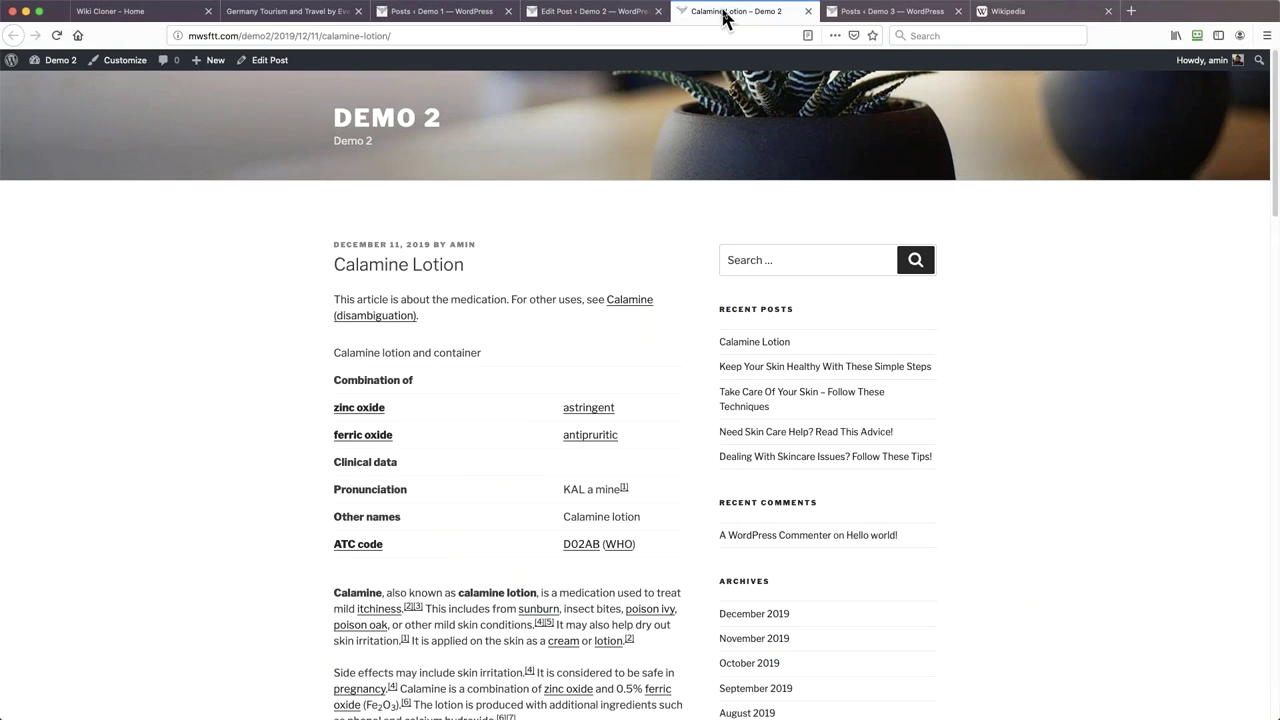
left_click(269, 62)
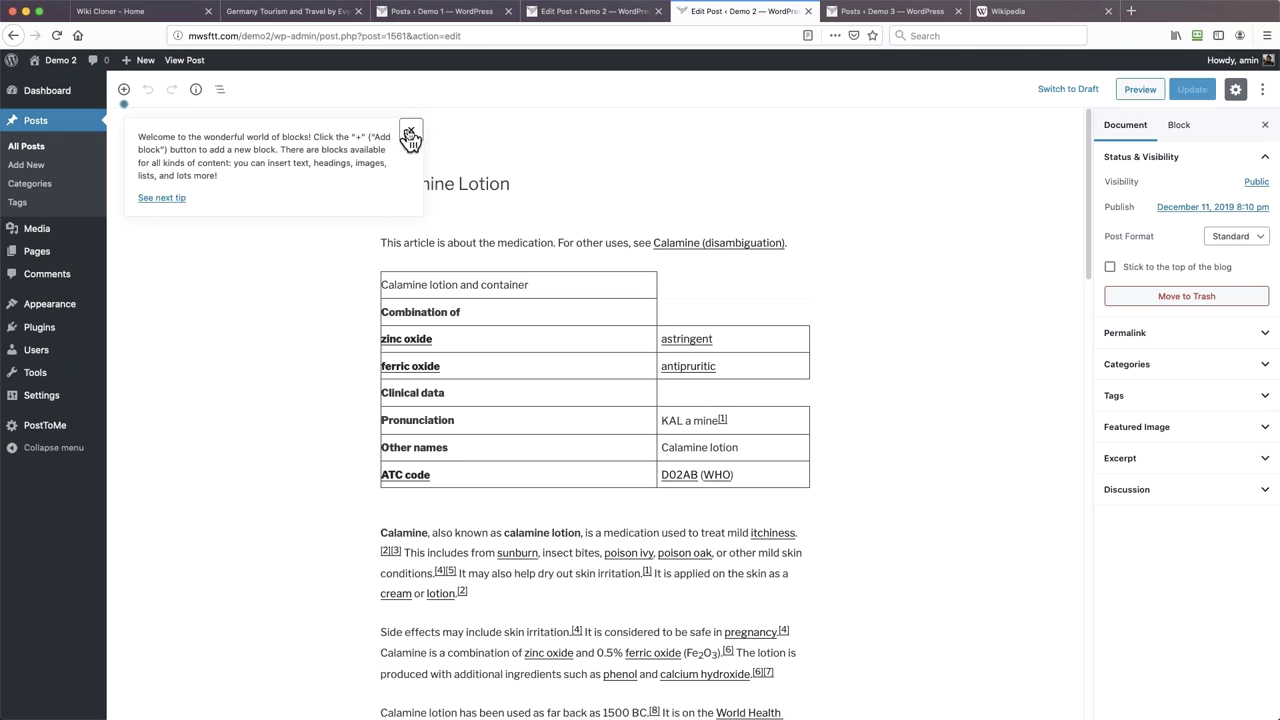
Close the editor welcome tip and select the Calamine Lotion post's Side effects paragraph
left_click(409, 135)
left_click(534, 243)
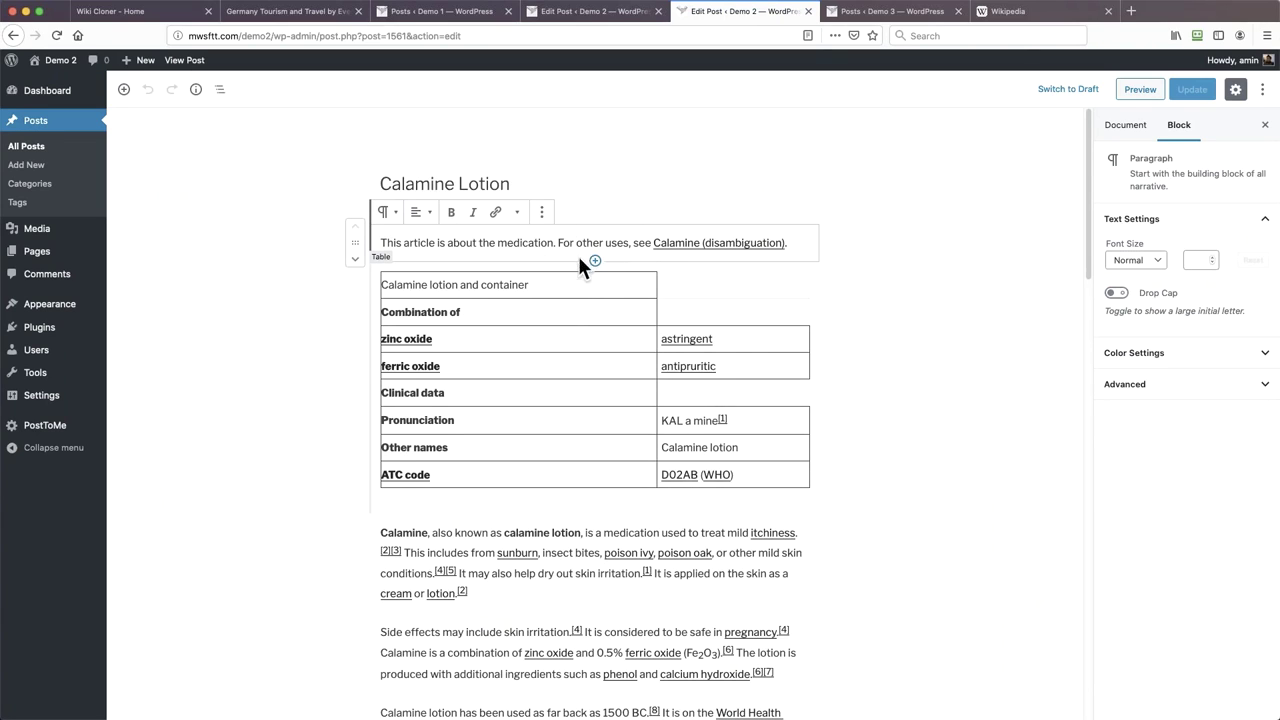
scroll(578, 510, "down", 2)
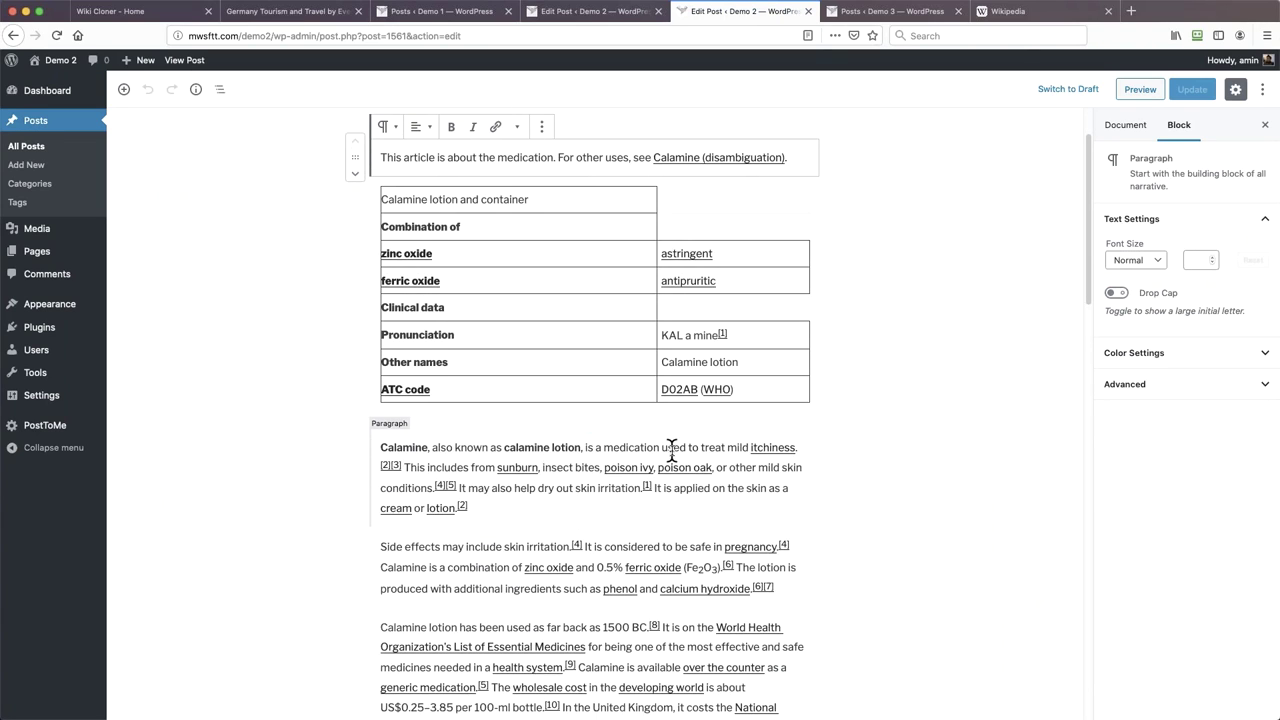
left_click(672, 451)
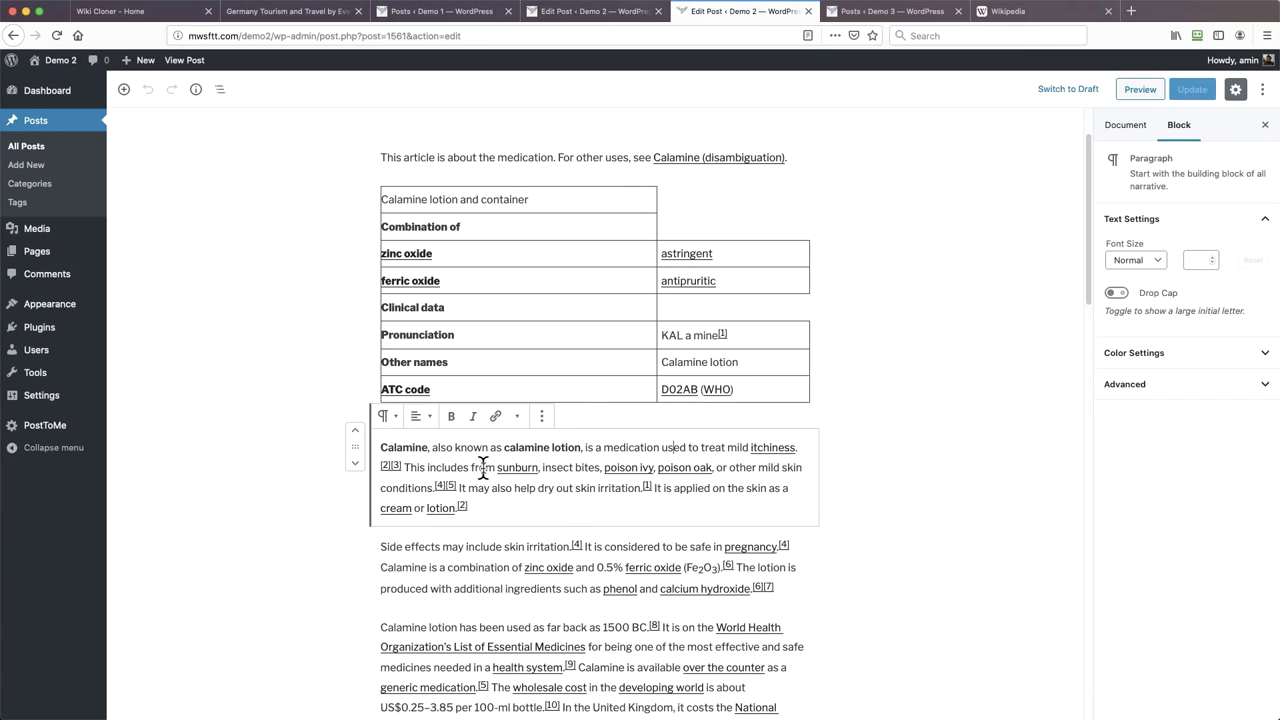
scroll(483, 470, "down", 2)
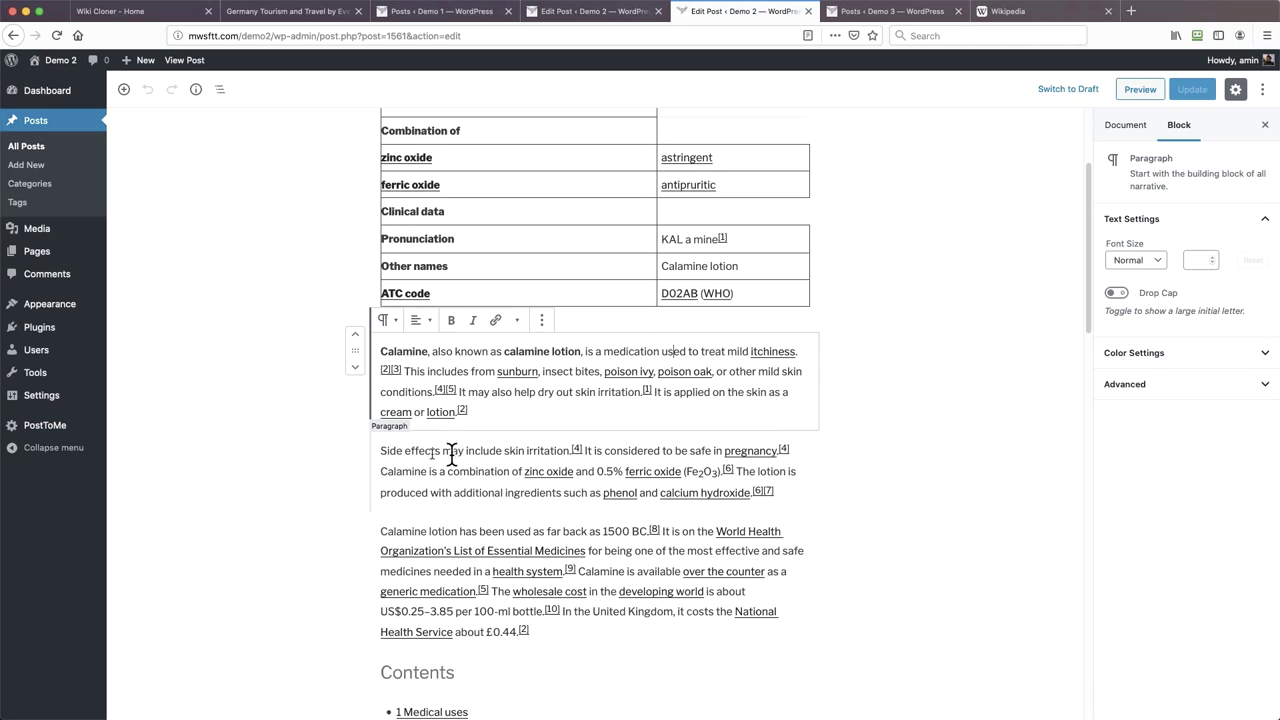
left_click(412, 455)
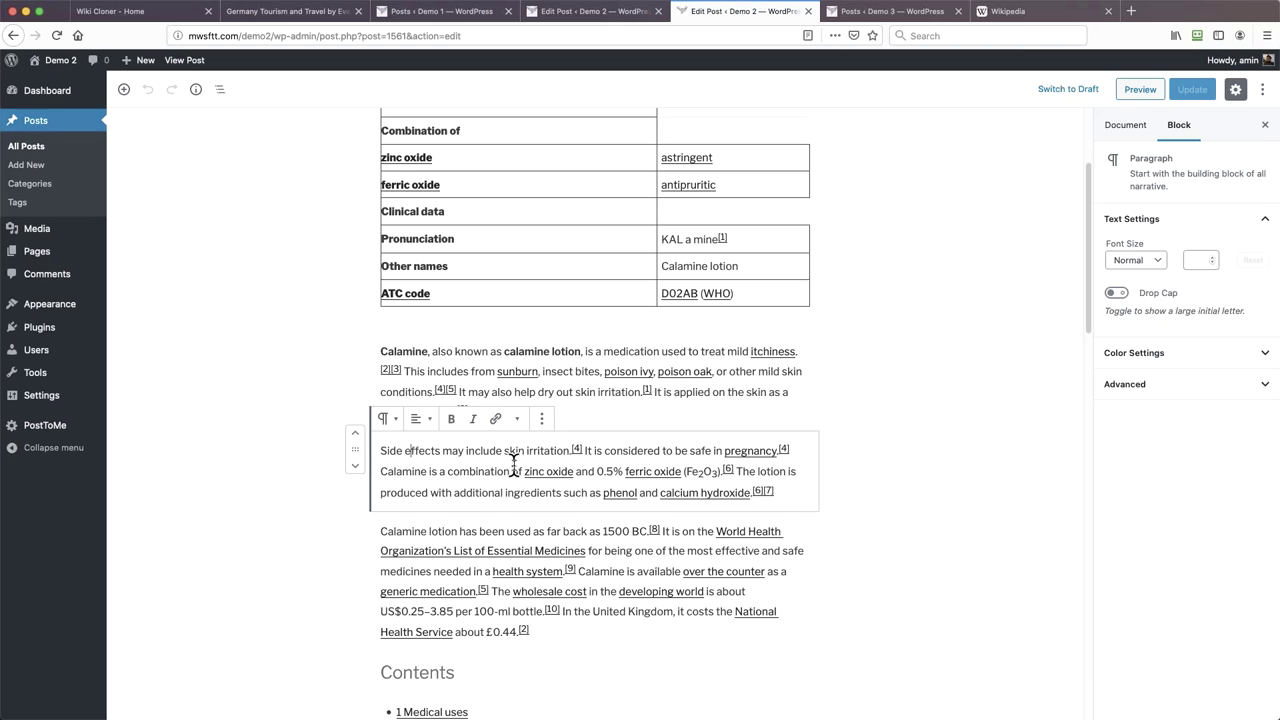
Reword to 'Some side effects', drop 'may', use 'usually thought' and 'during pregnancy', then Update
key("Left")
key("Left")
key("Left")
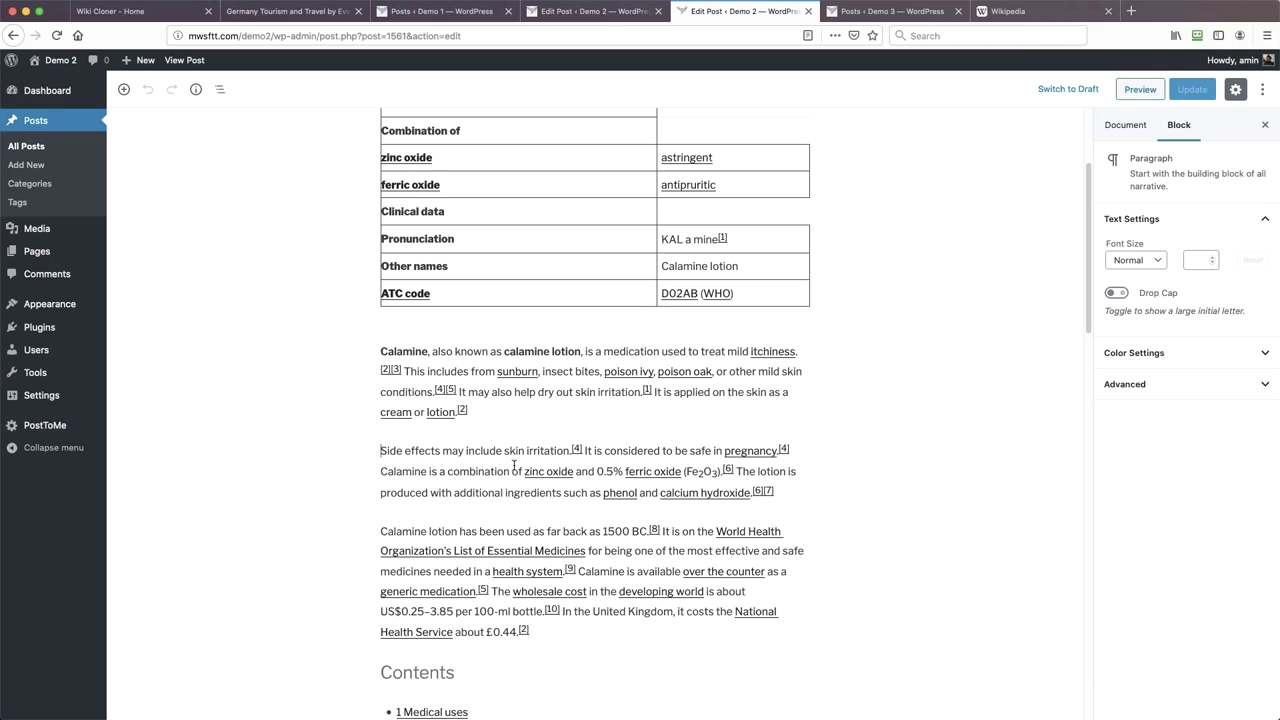
type("Some s")
key("Delete")
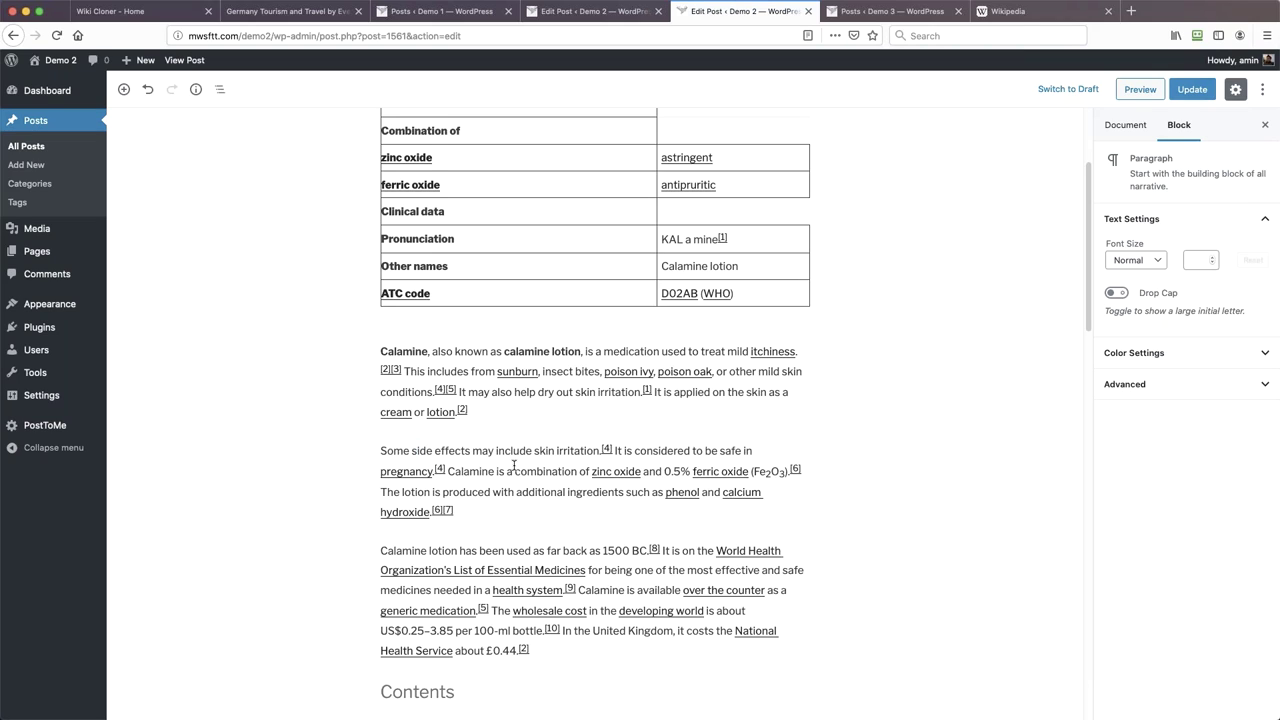
left_click_drag(472, 451, 506, 451)
key("shift+Left")
key("shift+Left")
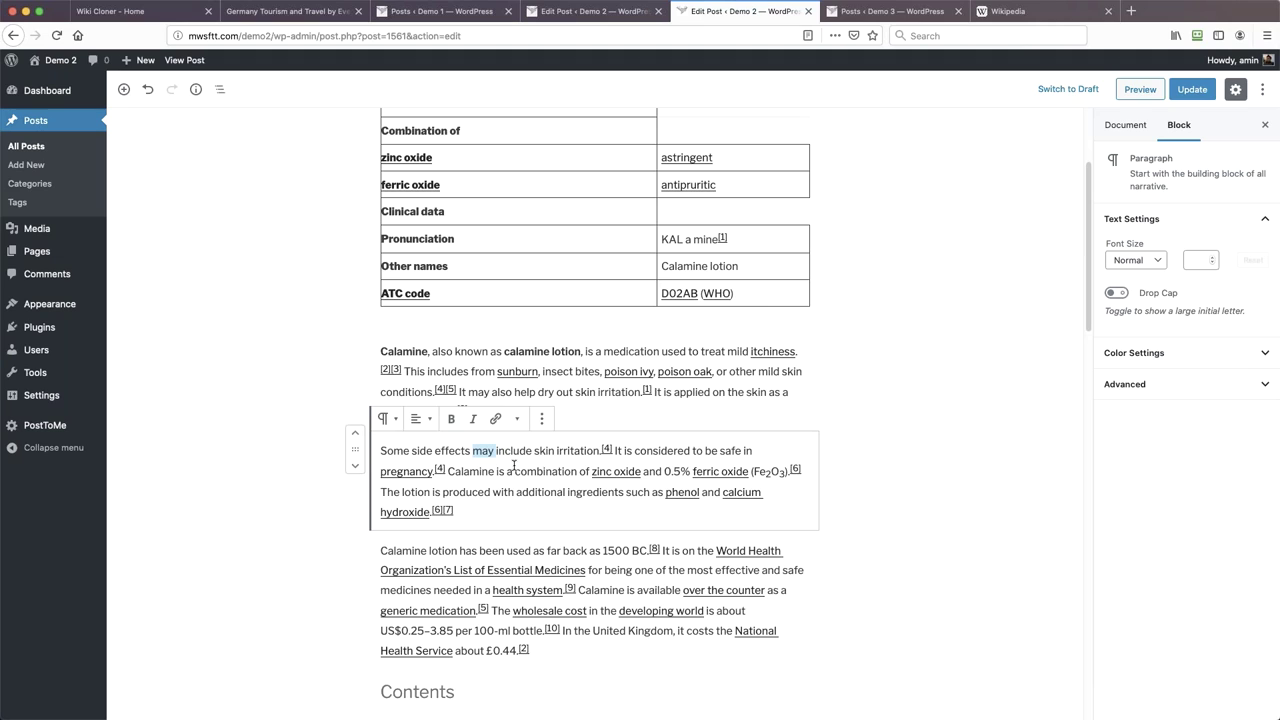
key("BackSpace")
double_click(640, 450)
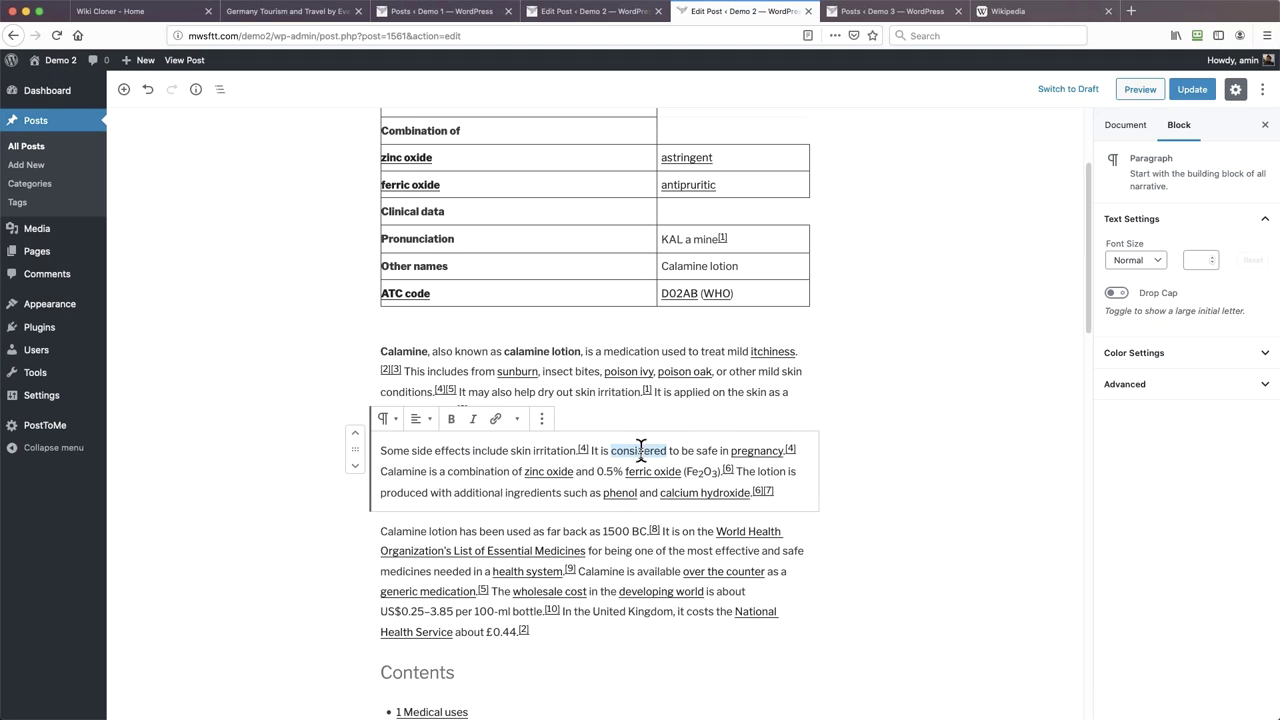
type("usually thoug")
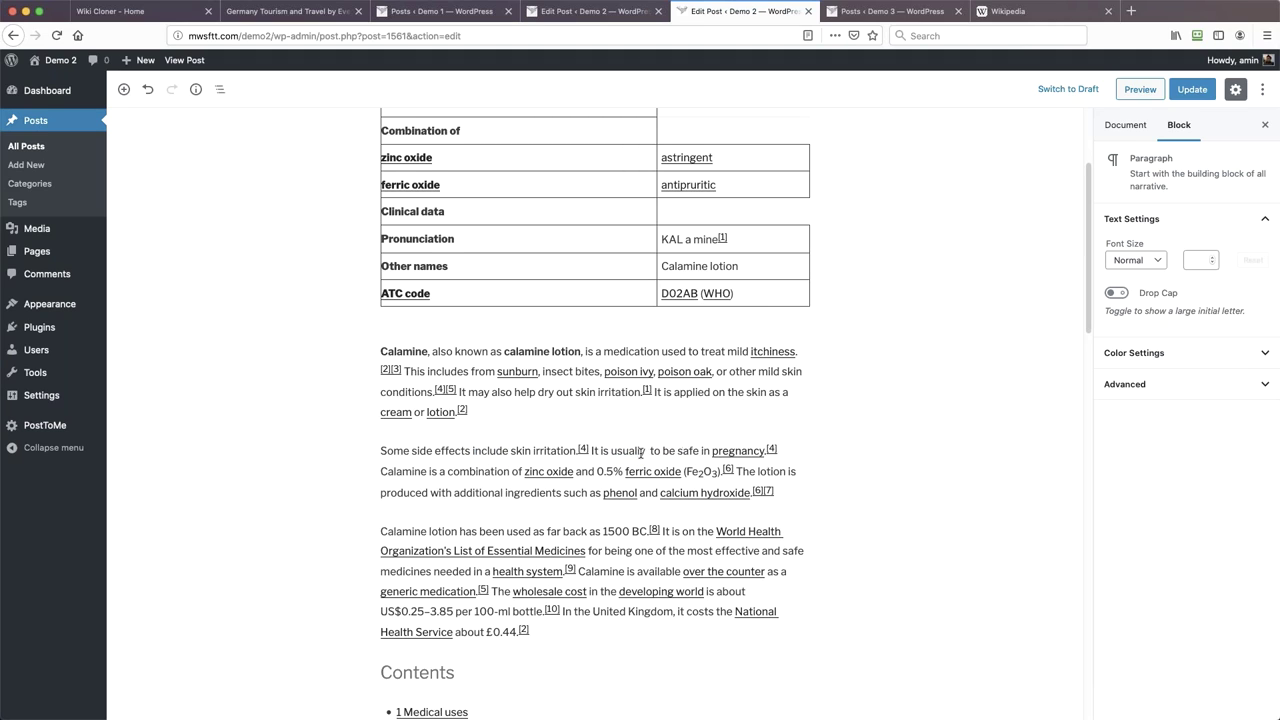
type("ht t")
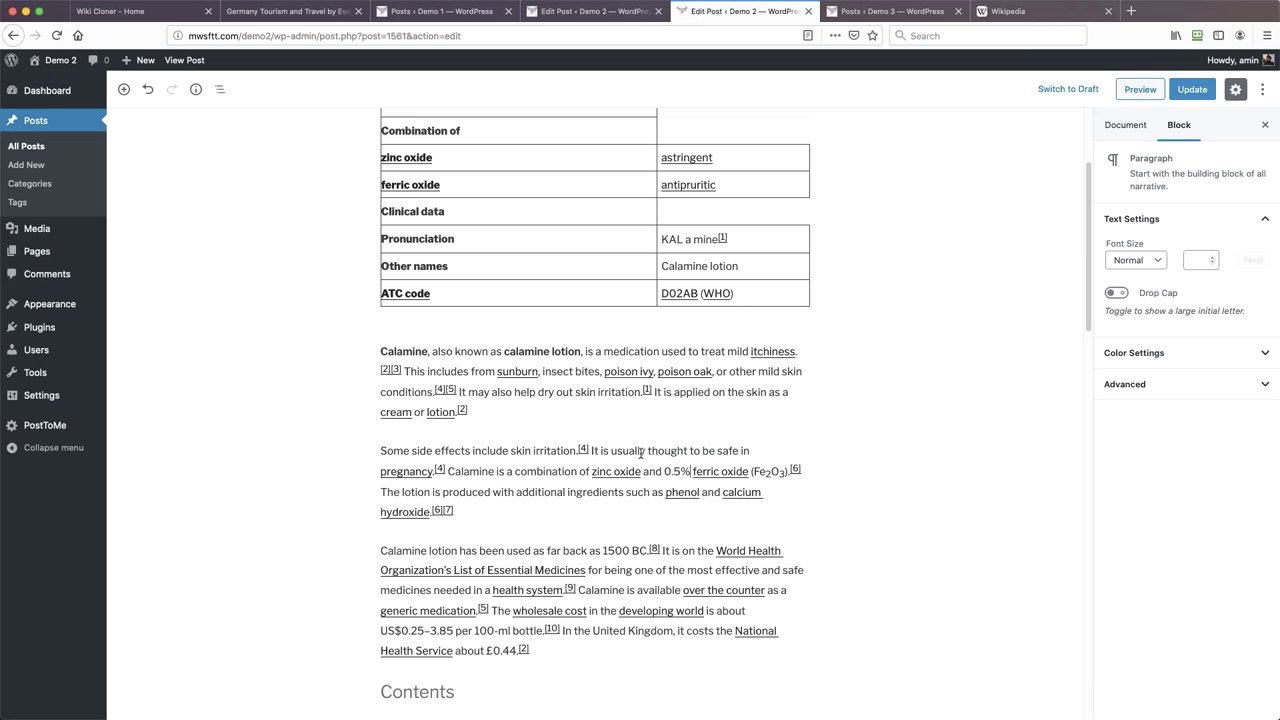
double_click(744, 451)
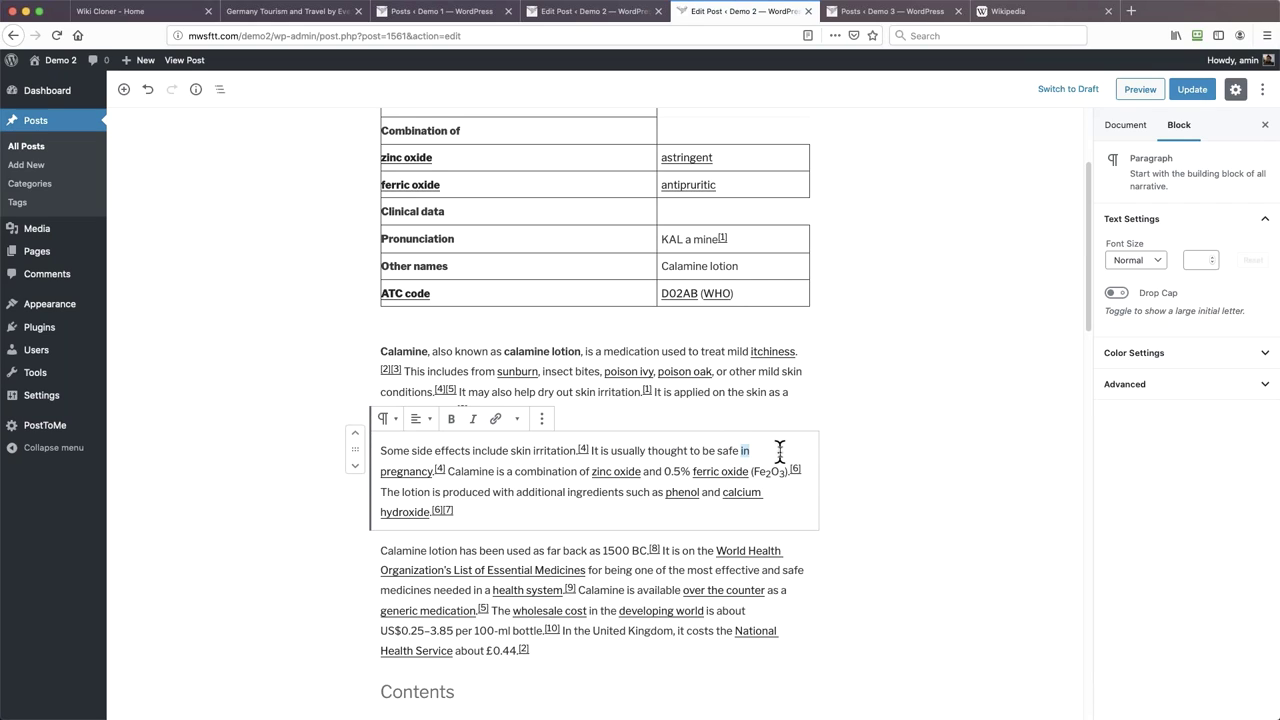
type("during")
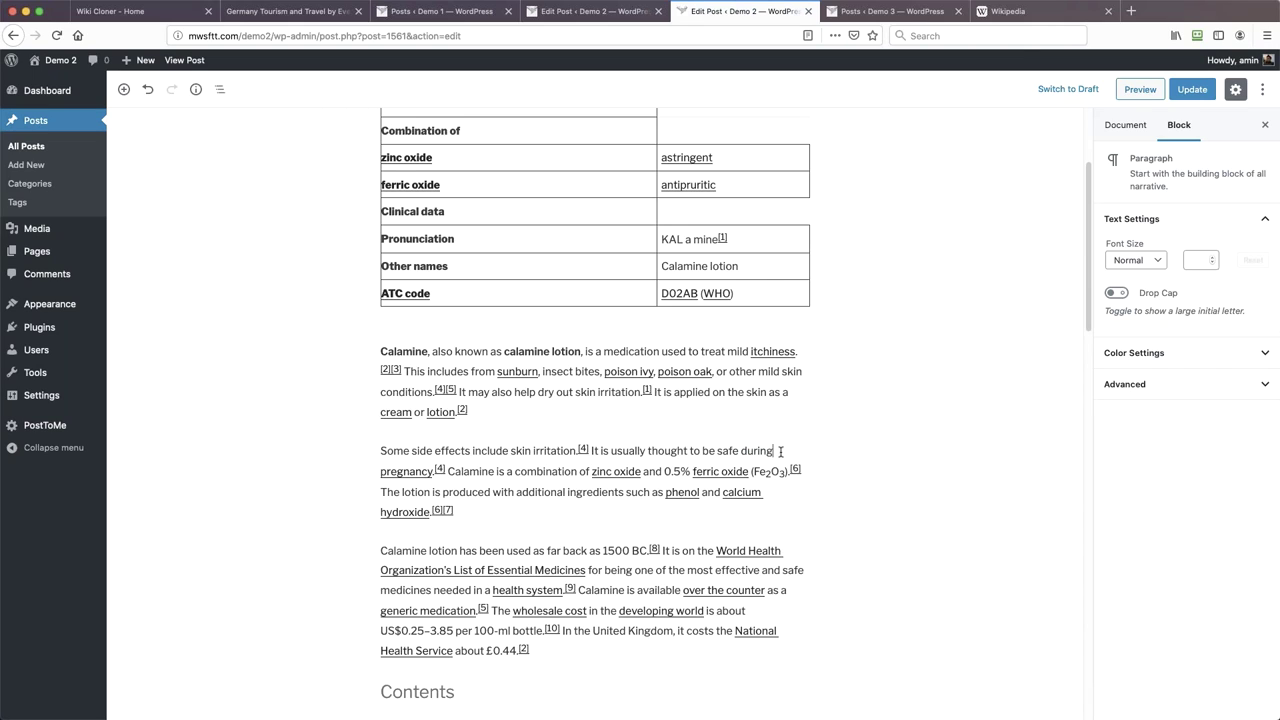
left_click(1200, 90)
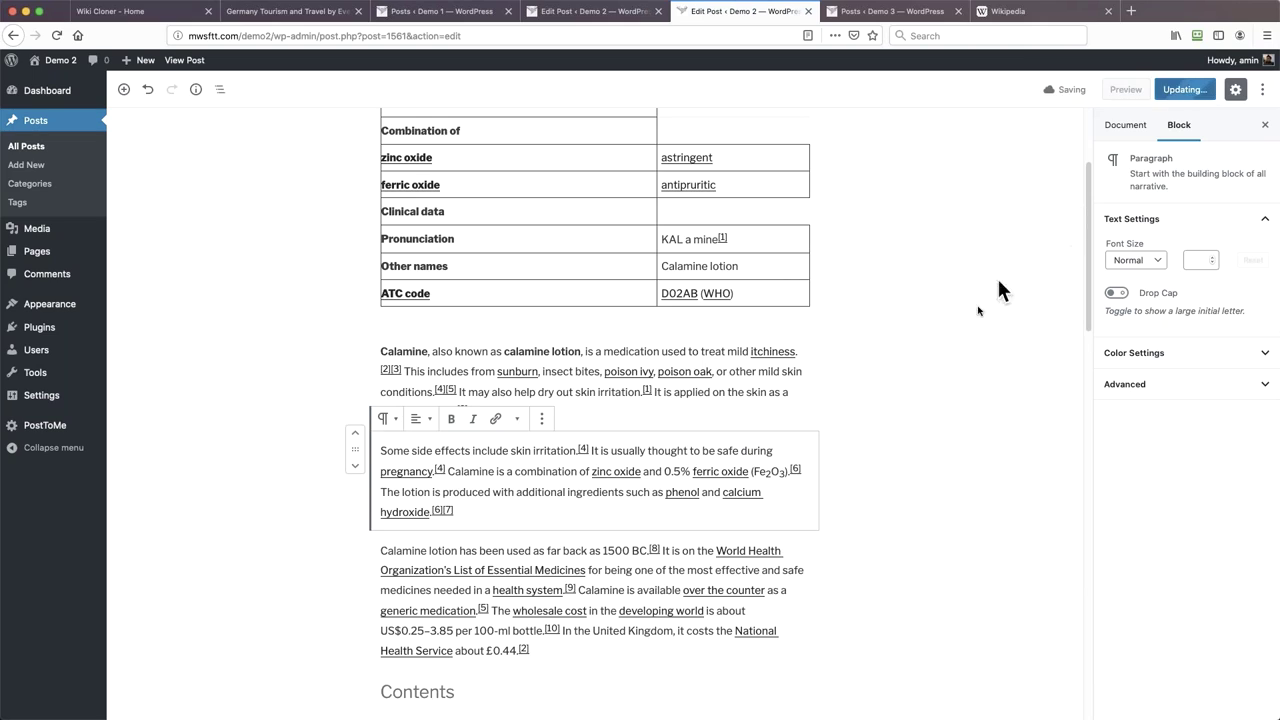